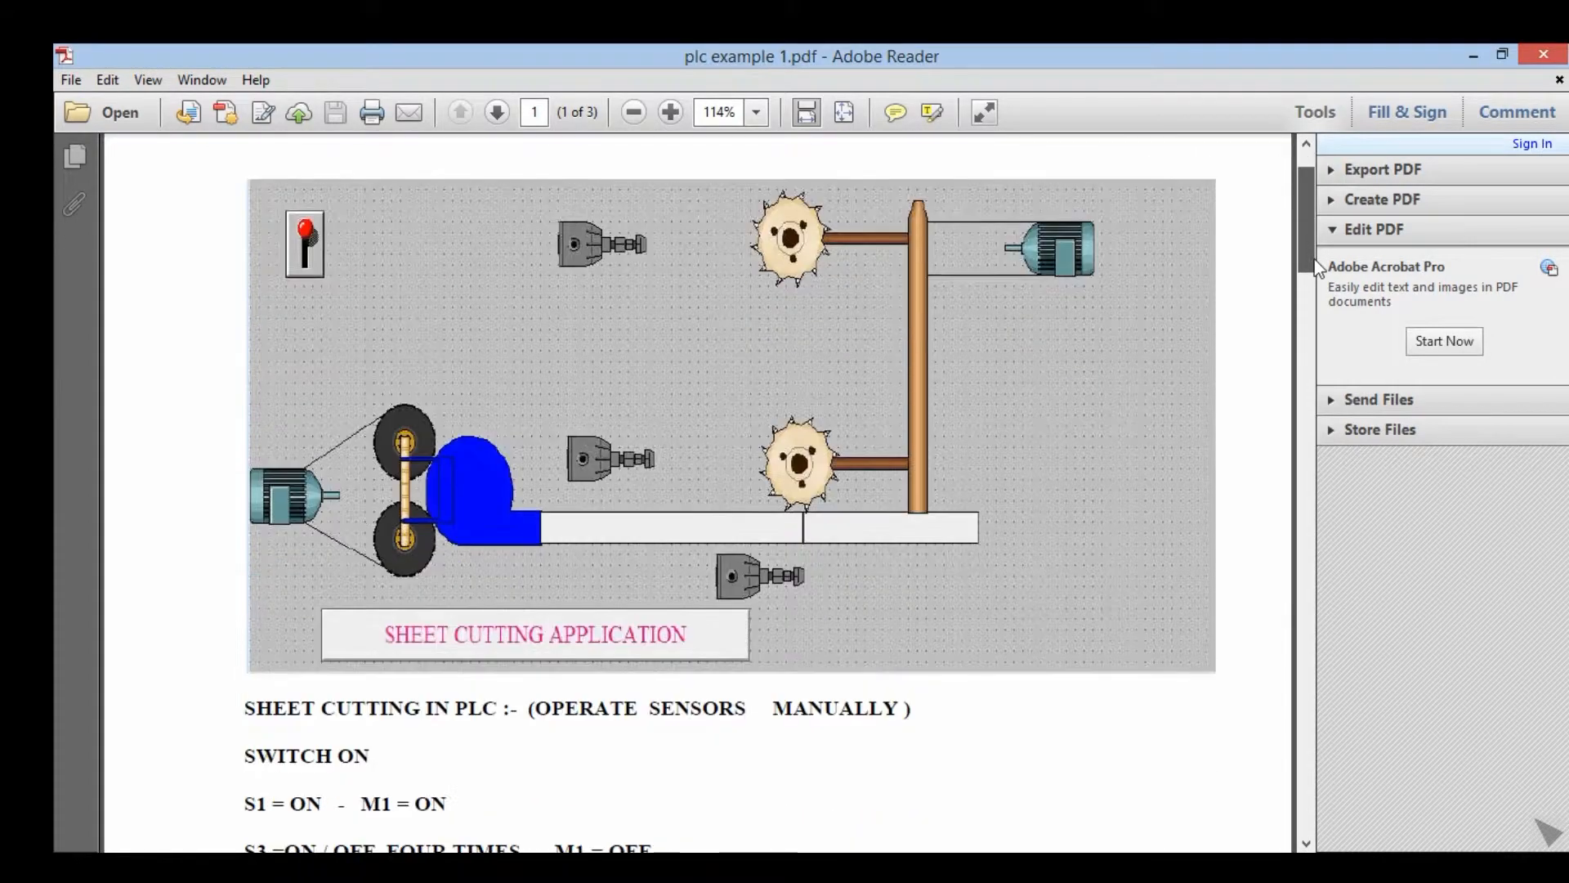
scroll(1318, 267, down, 1)
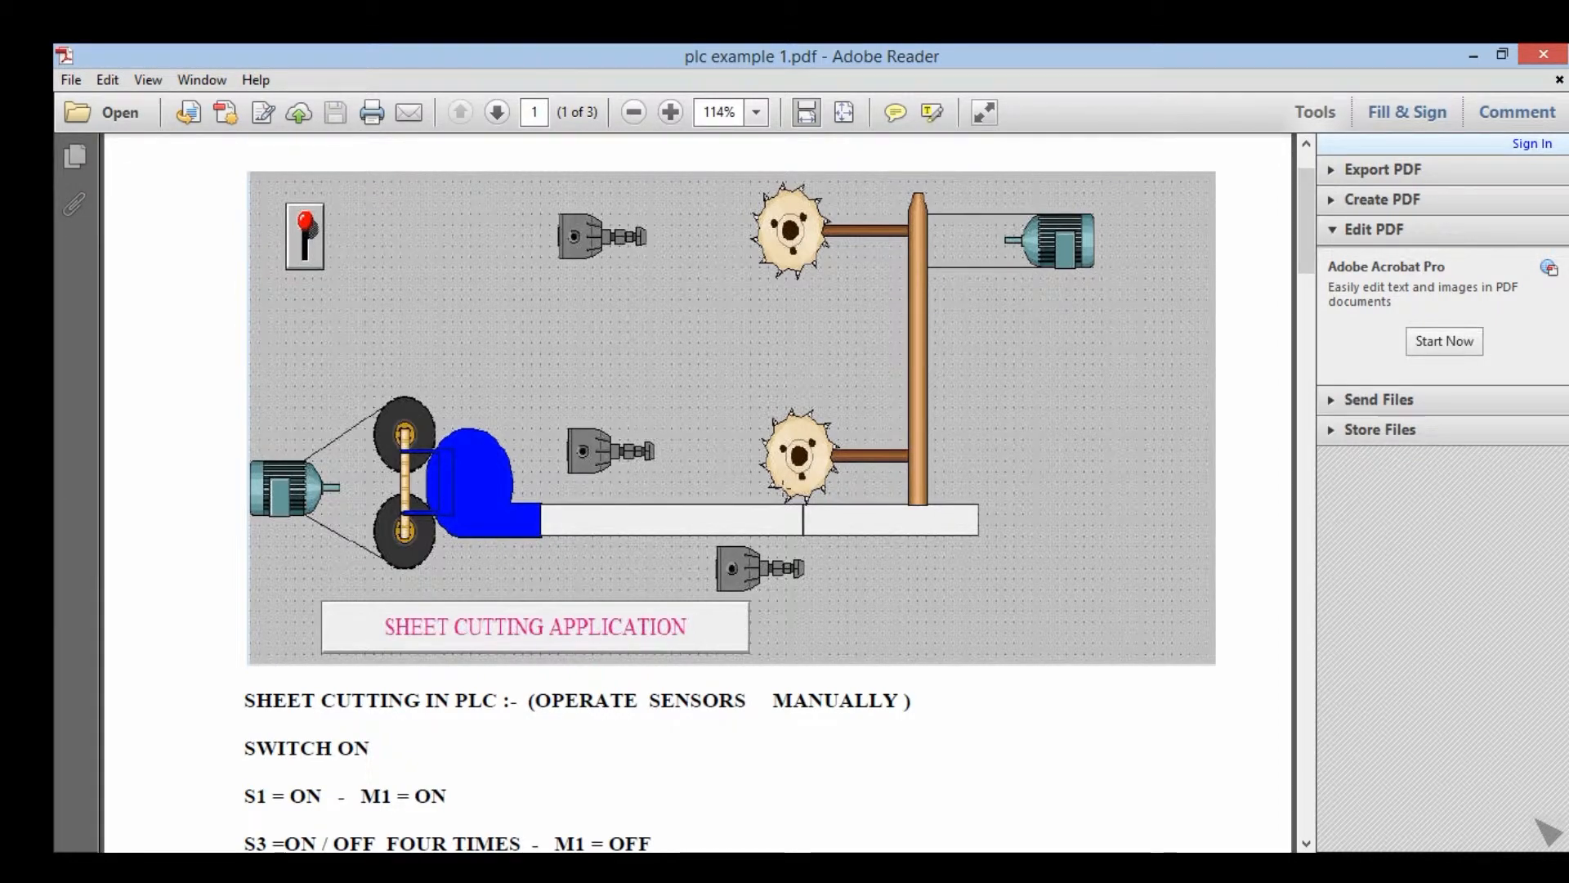
scroll(991, 501, down, 5)
scroll(991, 502, down, 3)
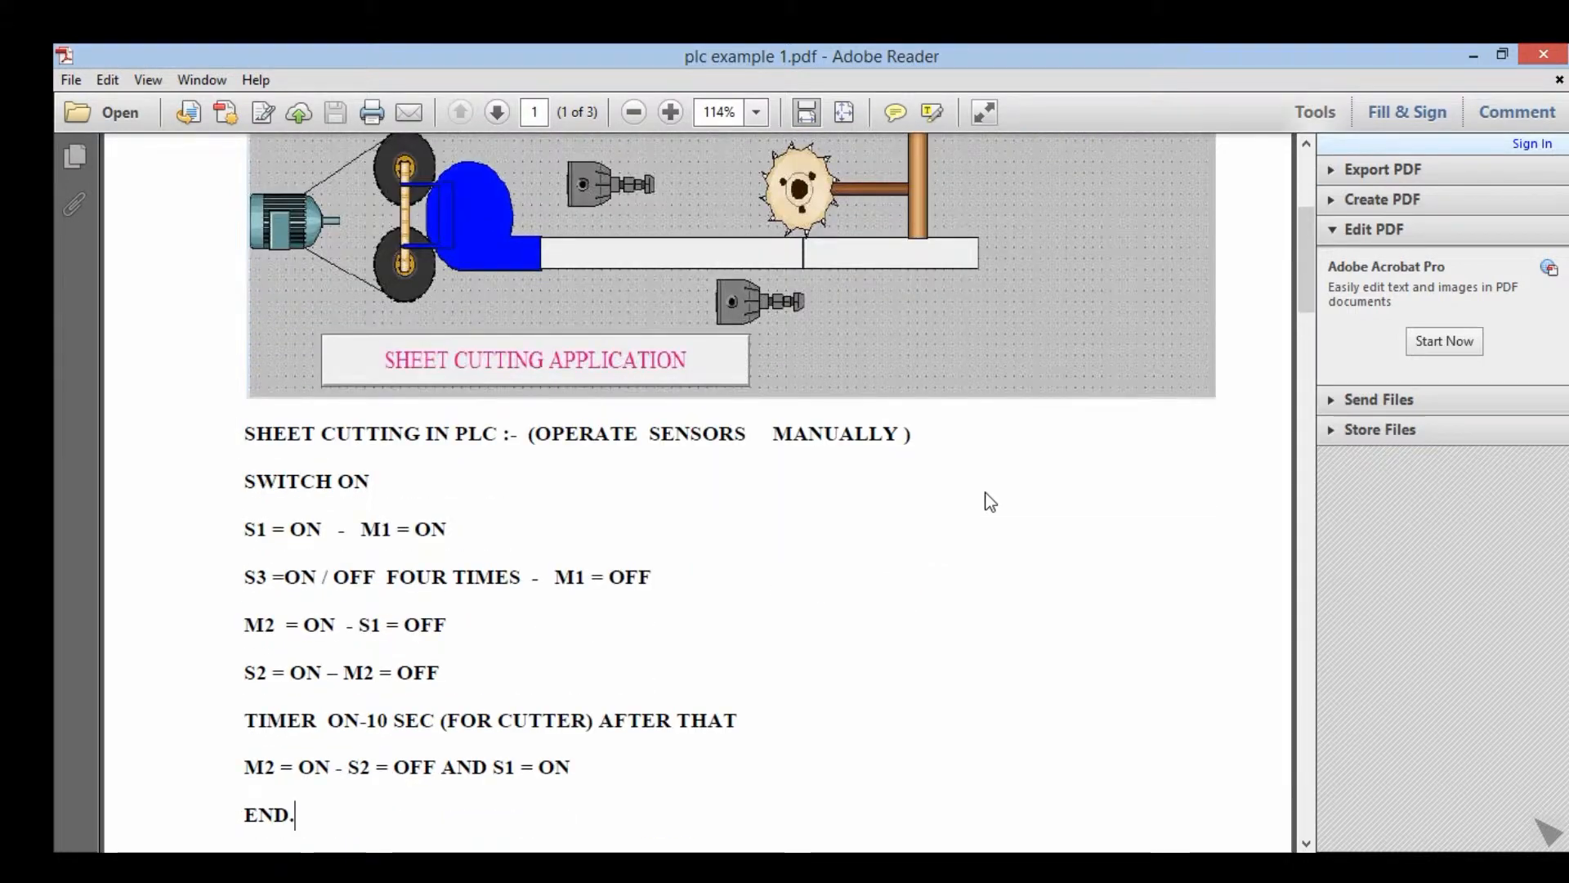
scroll(990, 501, down, 2)
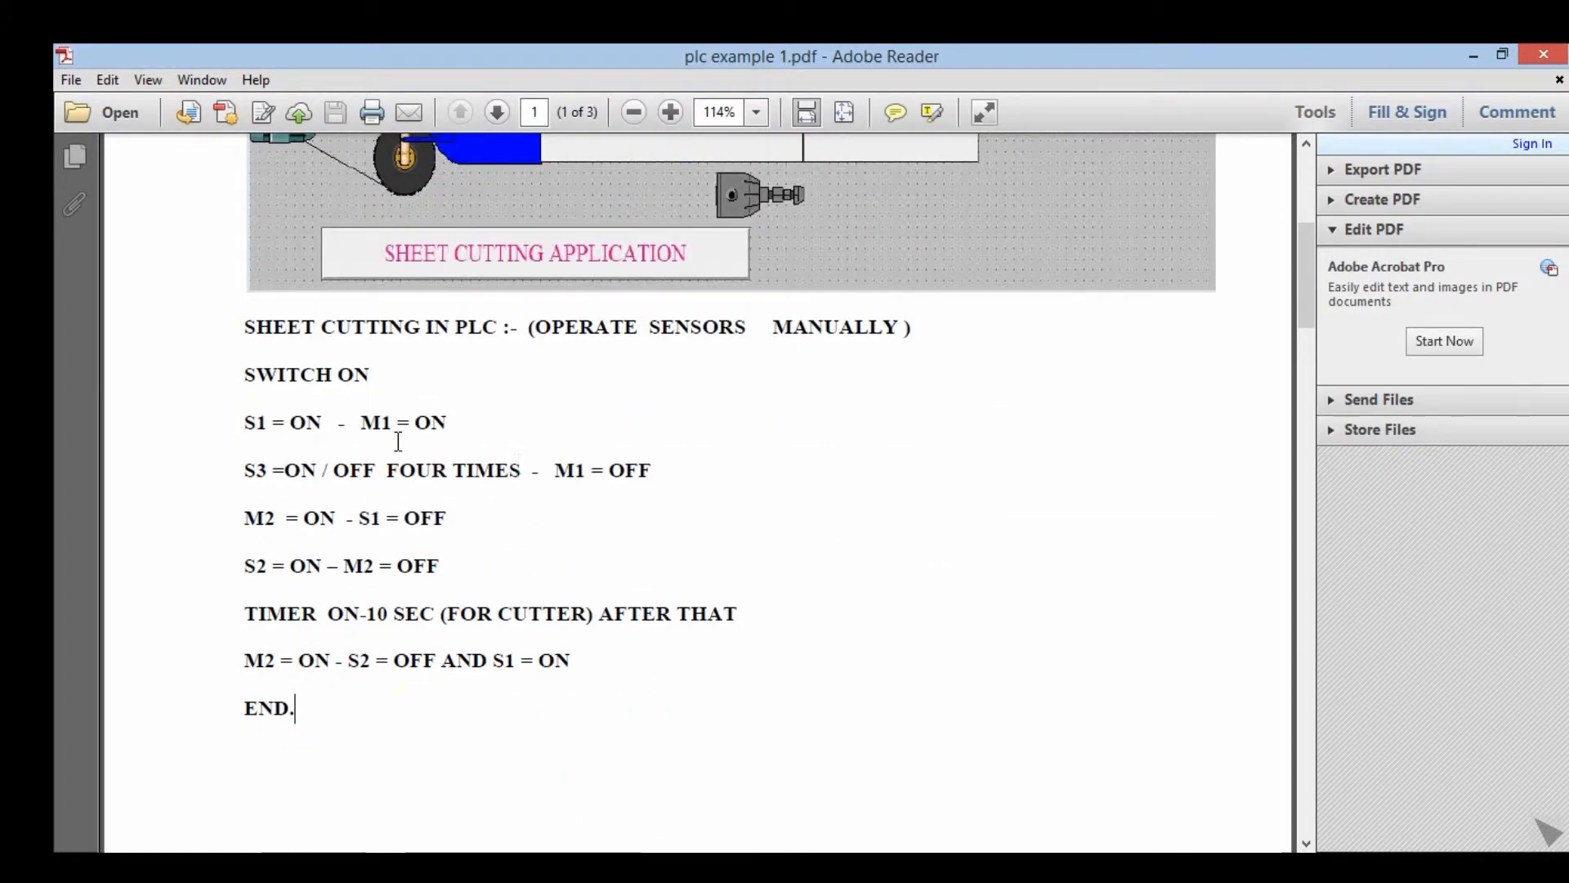
- Review the sensor and motor sequence text in the PDF, then switch to the WPLSoft ladder program
mouse_move(243, 373)
mouse_down()
mouse_move(425, 708)
mouse_move(417, 734)
mouse_up()
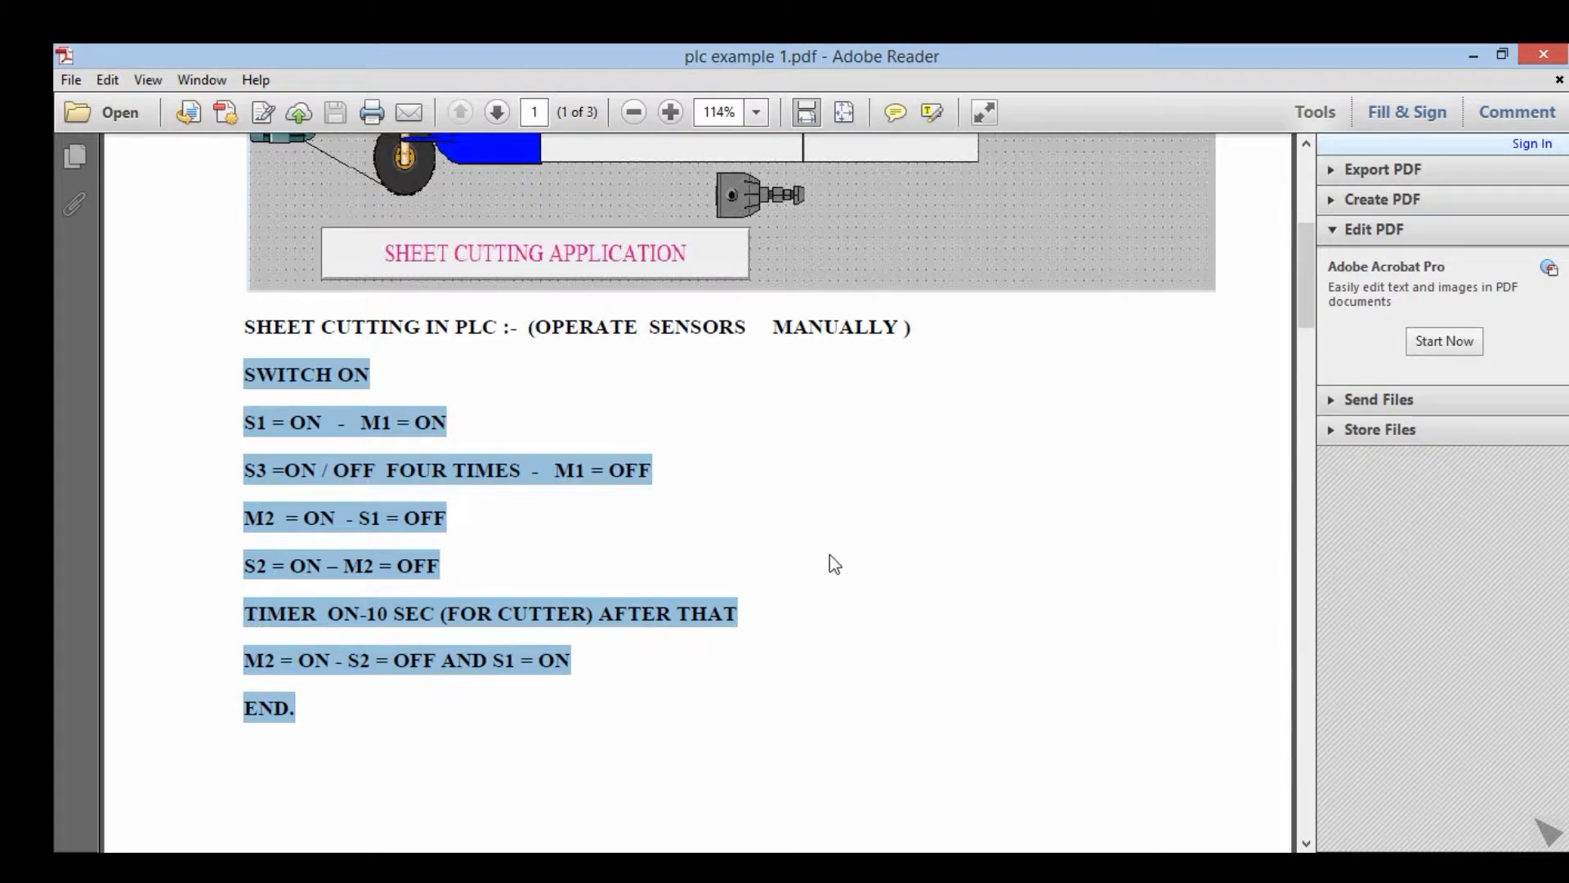
click(860, 491)
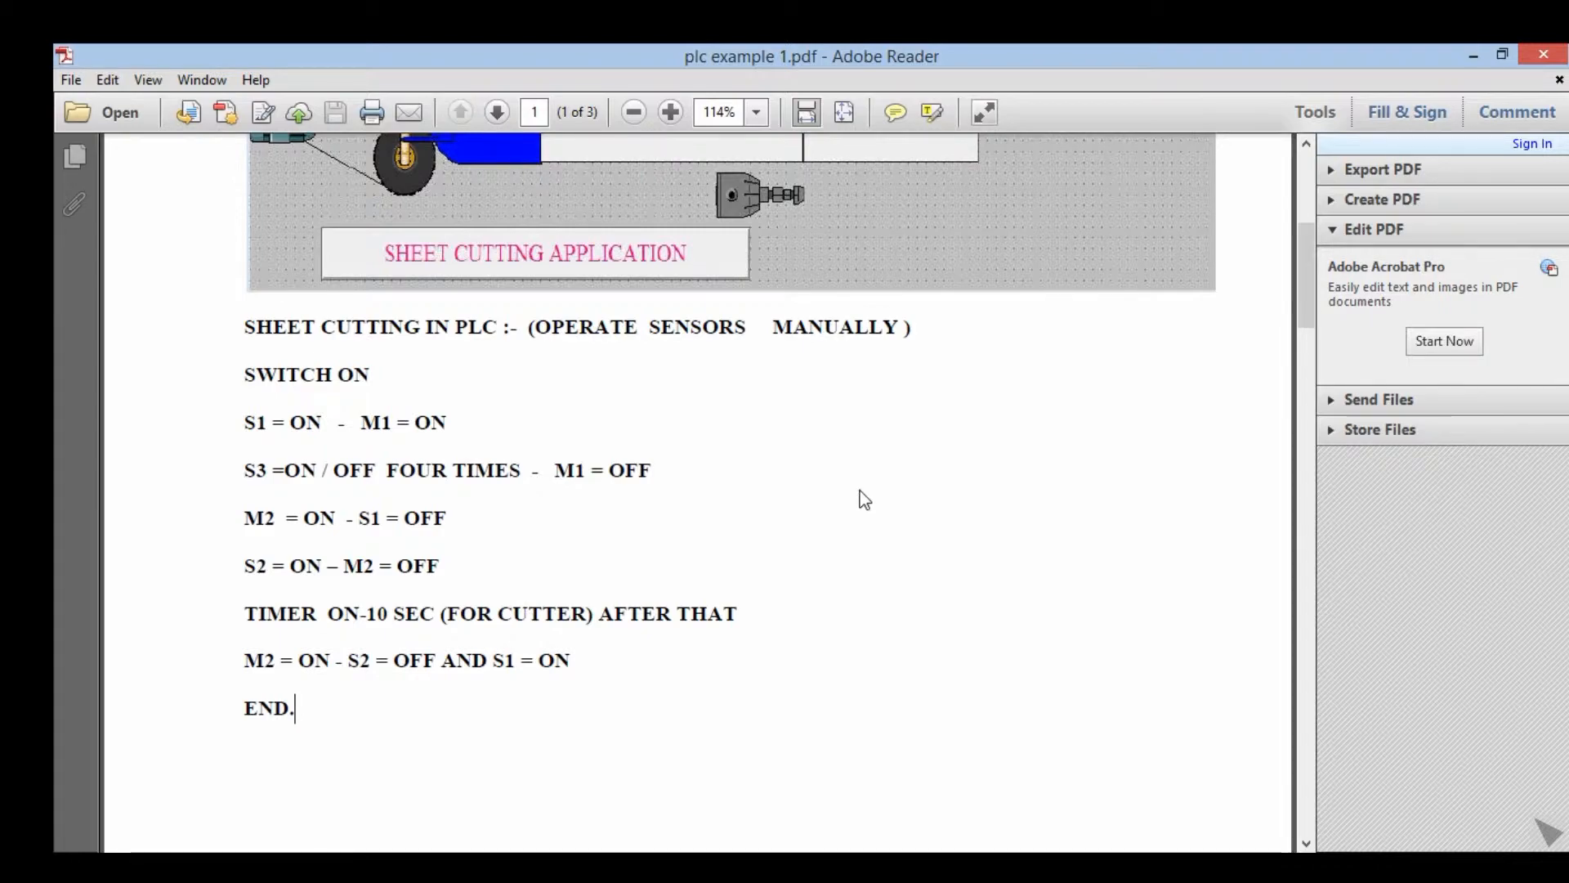
scroll(860, 490, up, 5)
scroll(860, 491, up, 5)
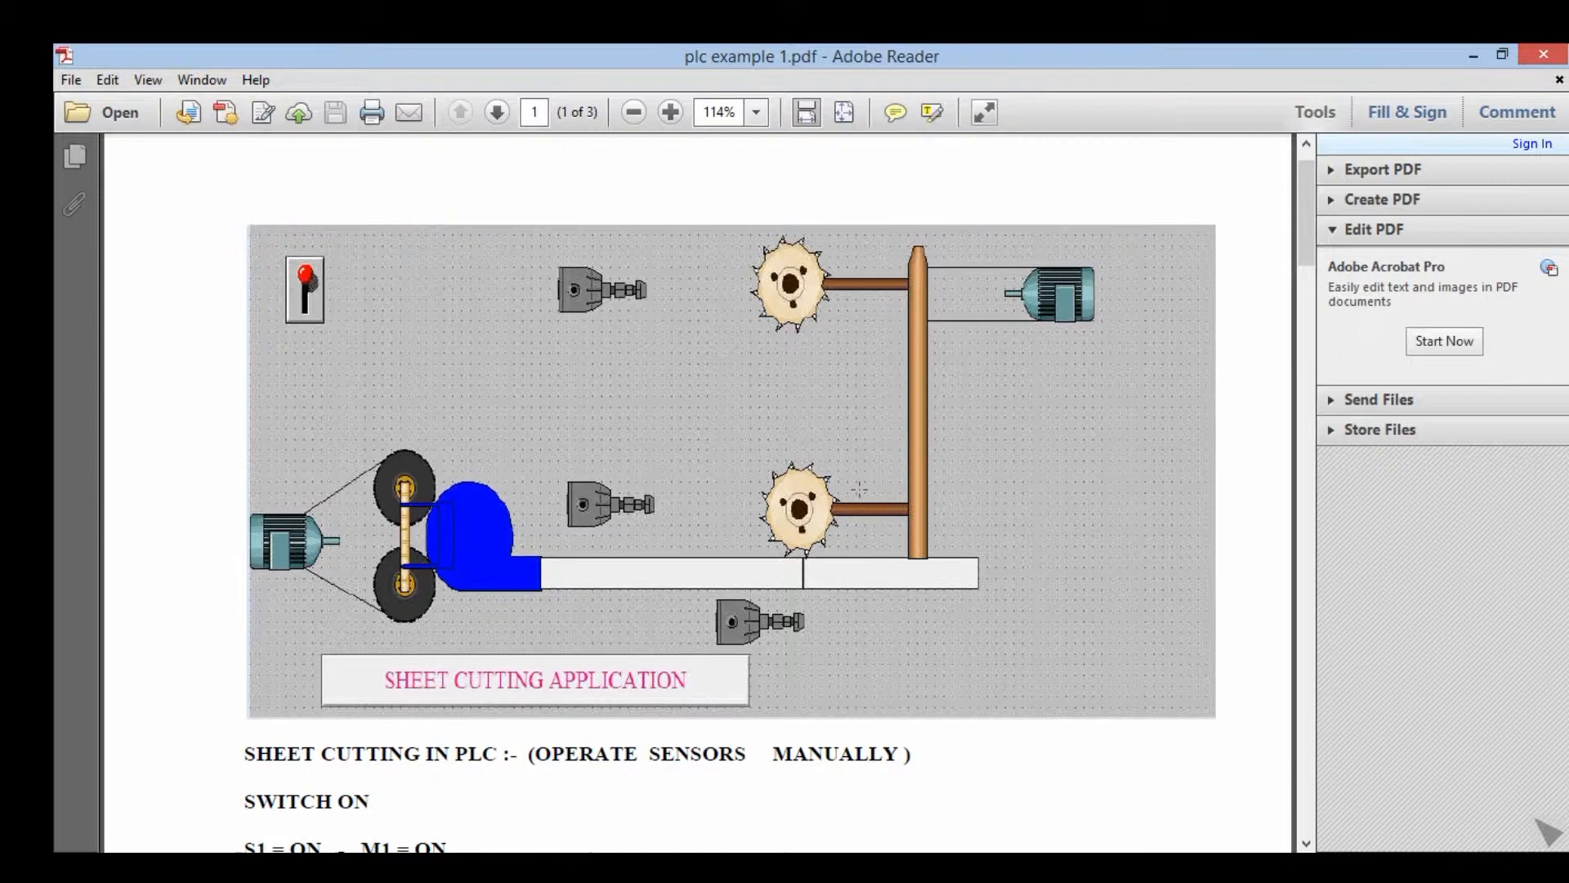
scroll(859, 490, down, 4)
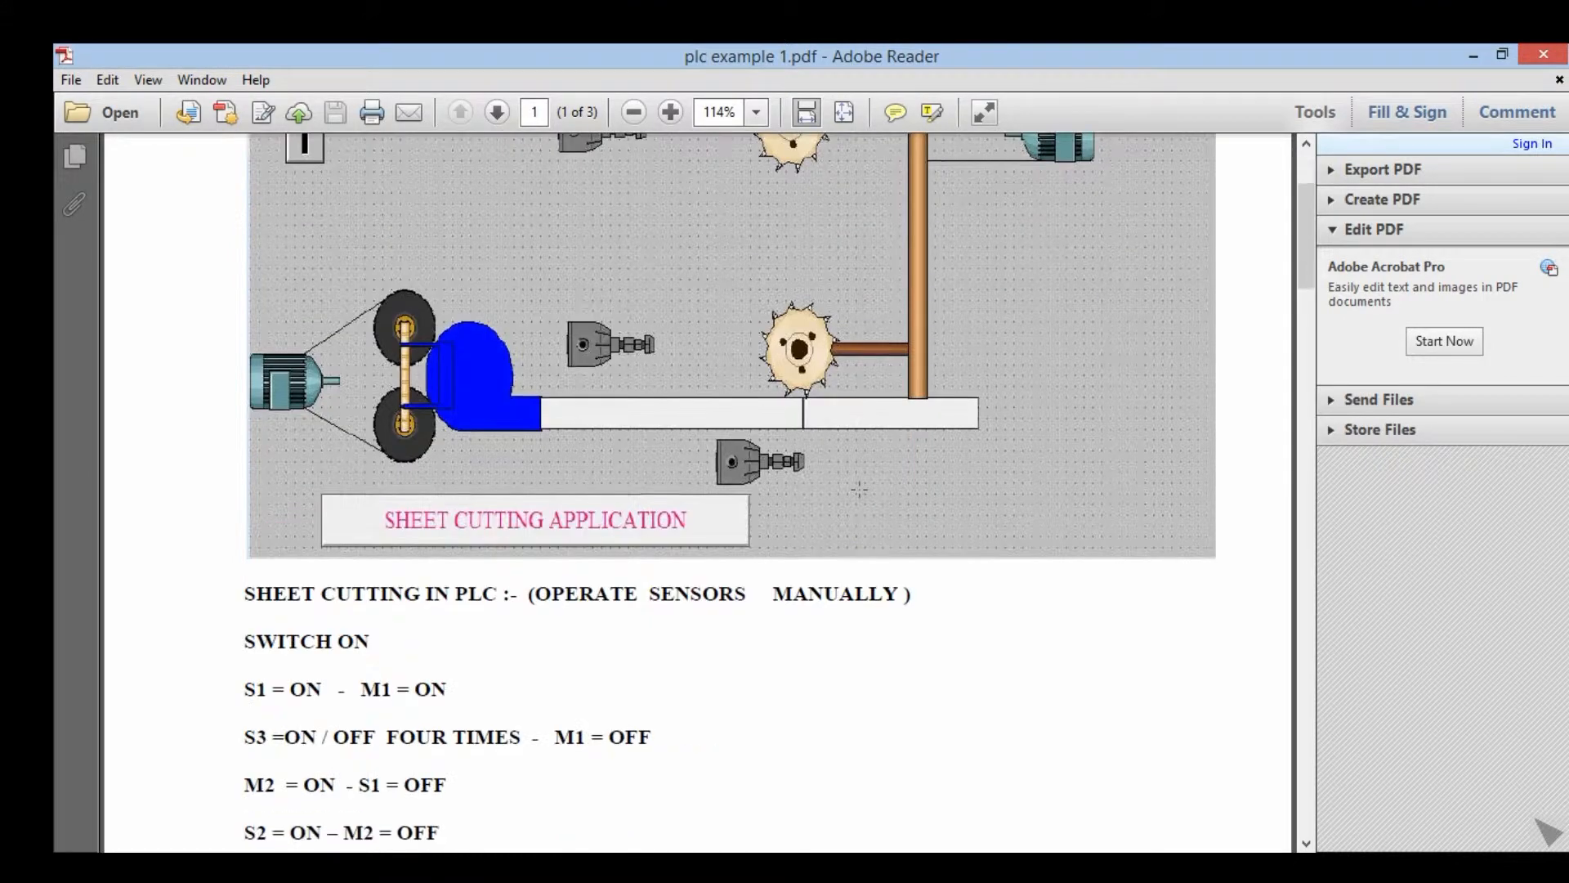
scroll(860, 490, down, 3)
scroll(860, 491, down, 3)
scroll(860, 491, down, 1)
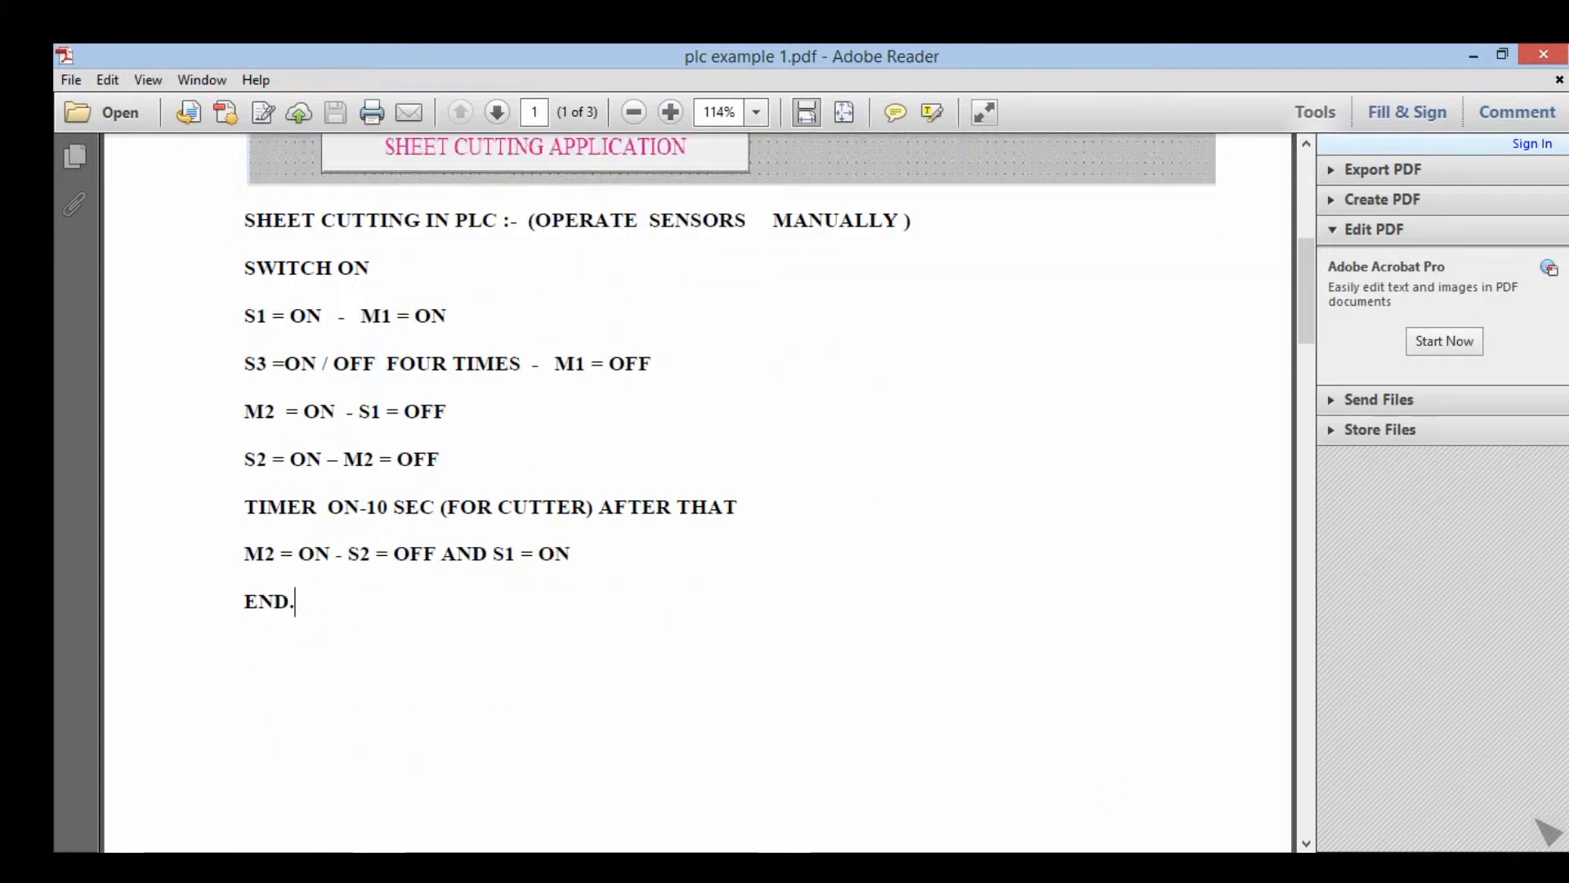
key(alt+Tab)
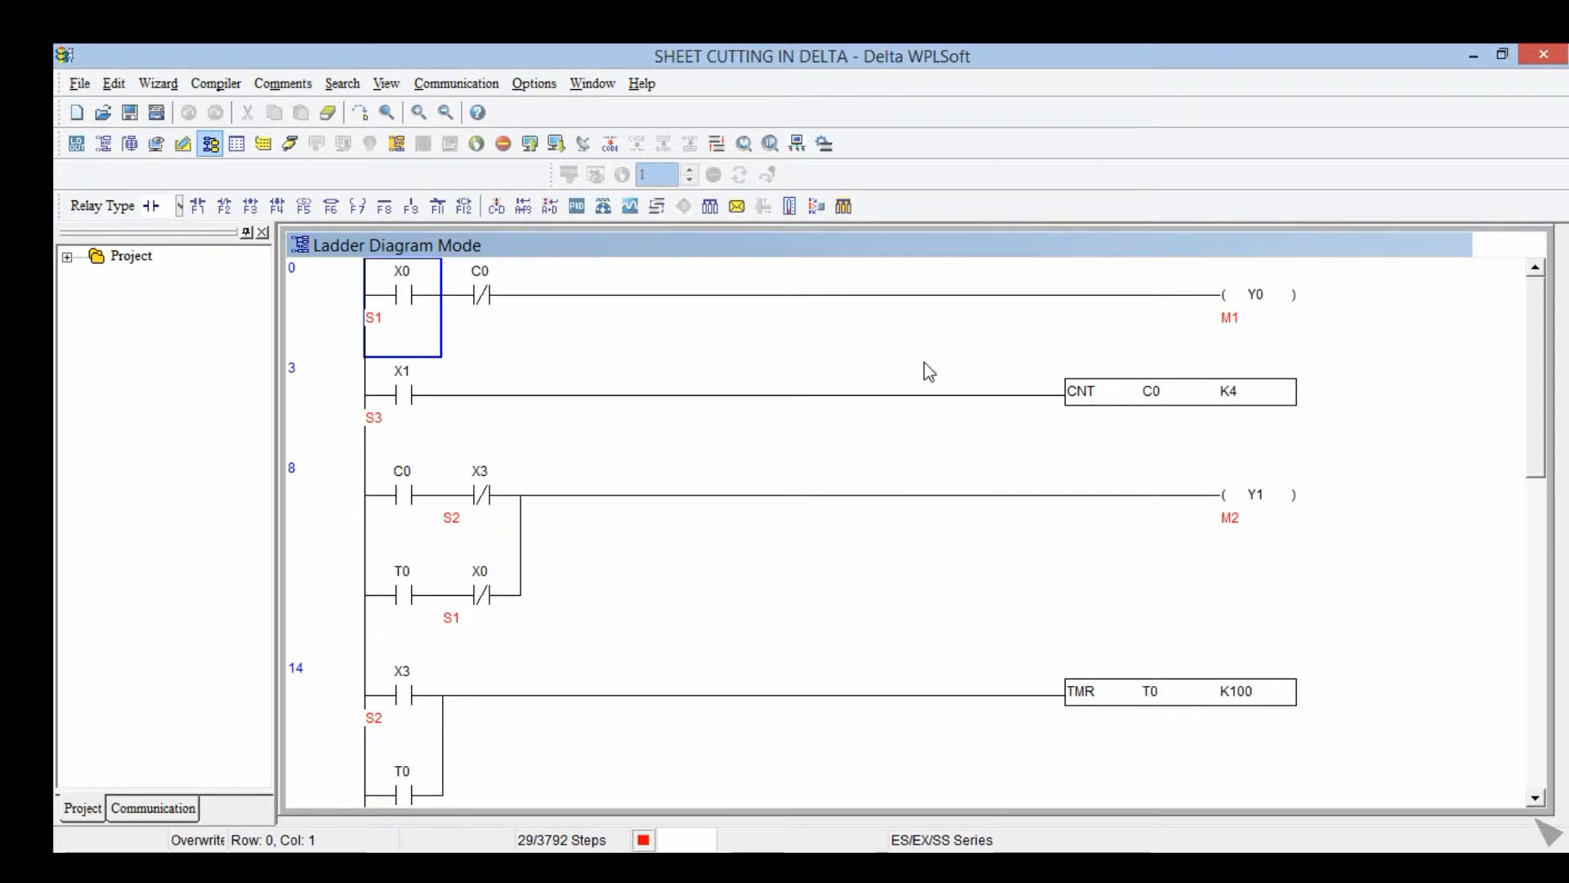
scroll(928, 370, down, 2)
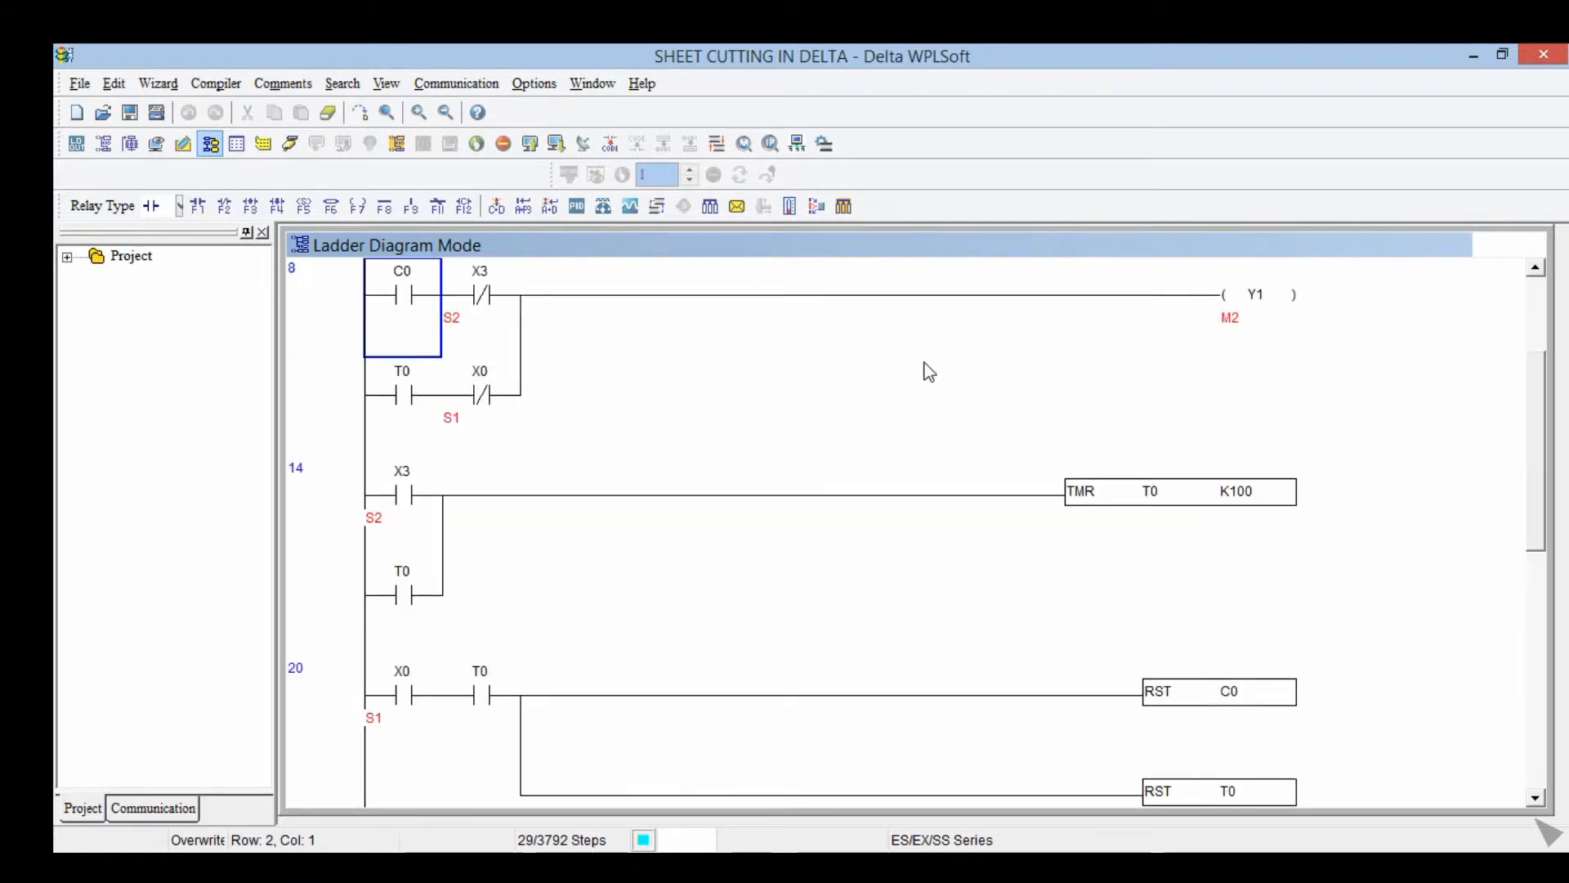
scroll(928, 370, down, 2)
scroll(928, 371, down, 1)
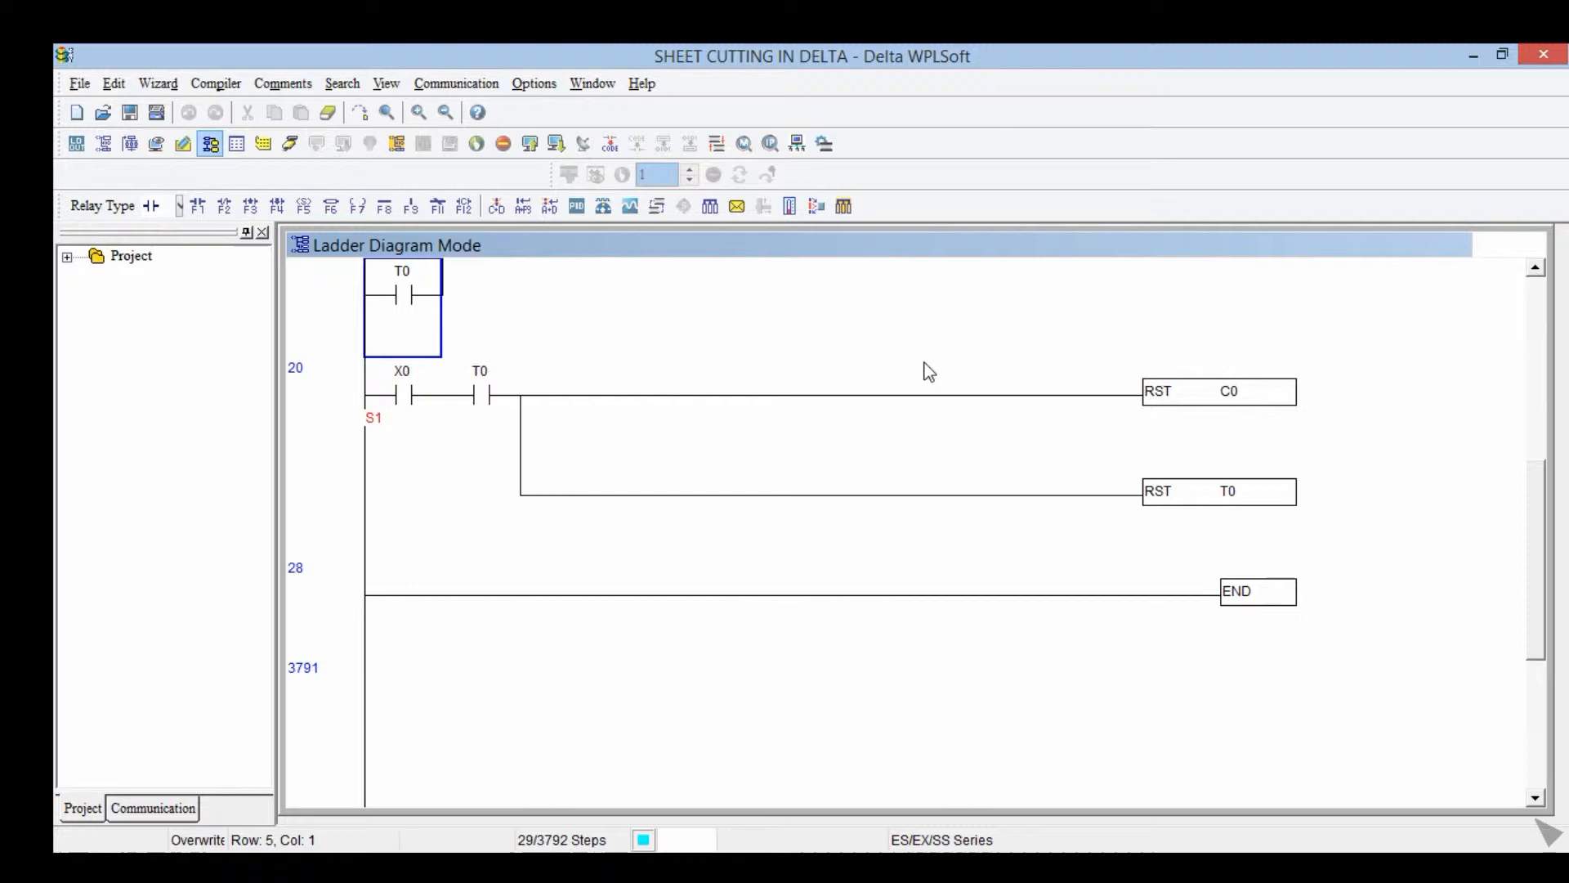
scroll(928, 370, up, 1)
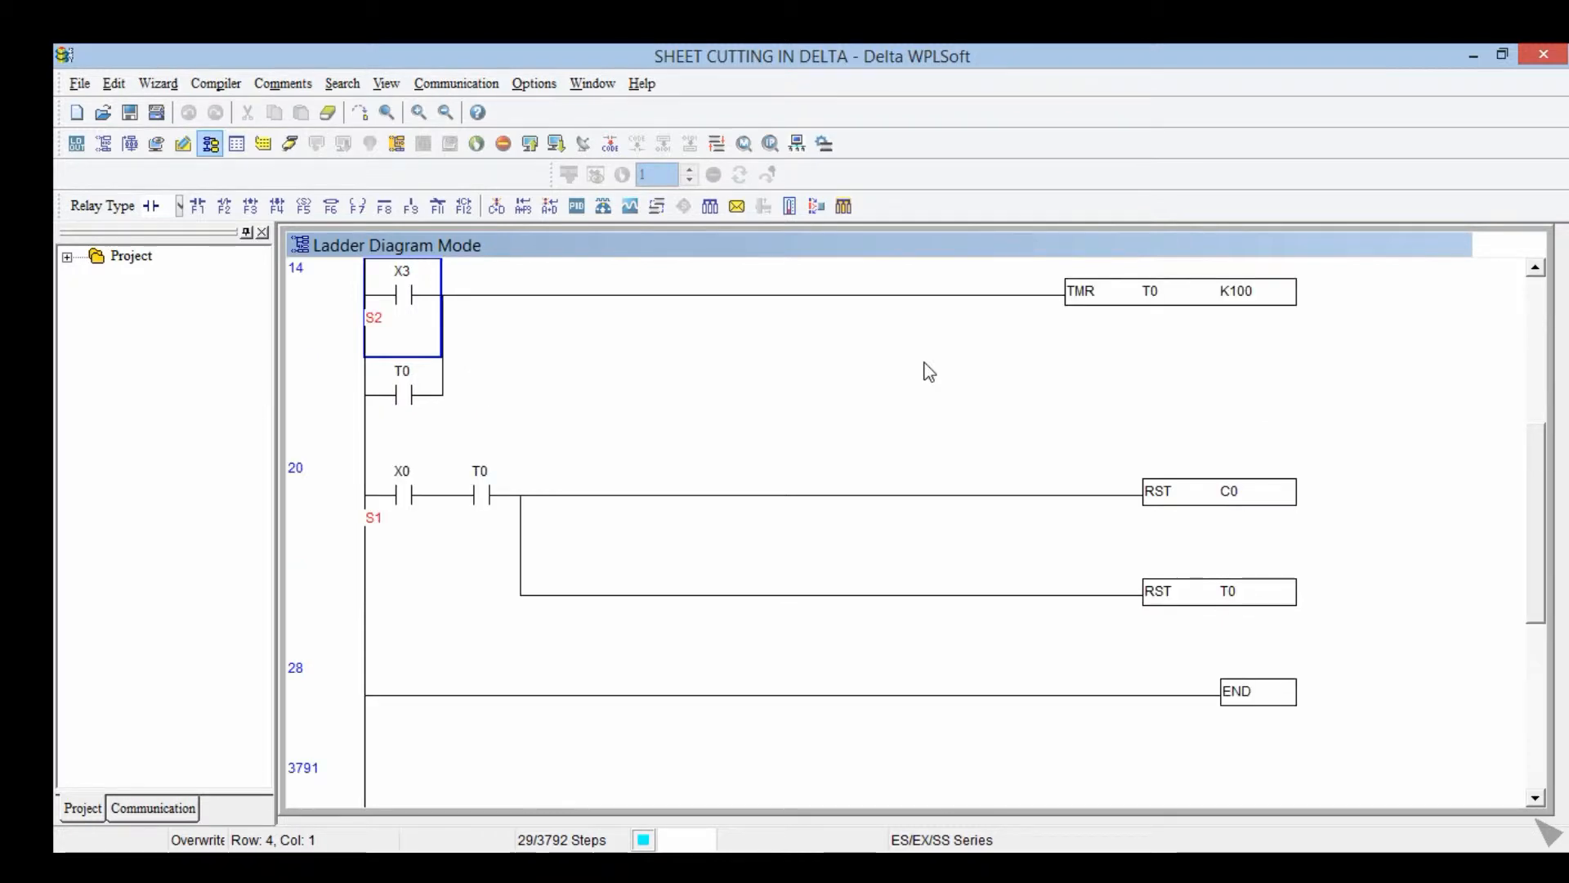
scroll(929, 370, up, 1)
scroll(929, 371, up, 2)
scroll(928, 370, up, 1)
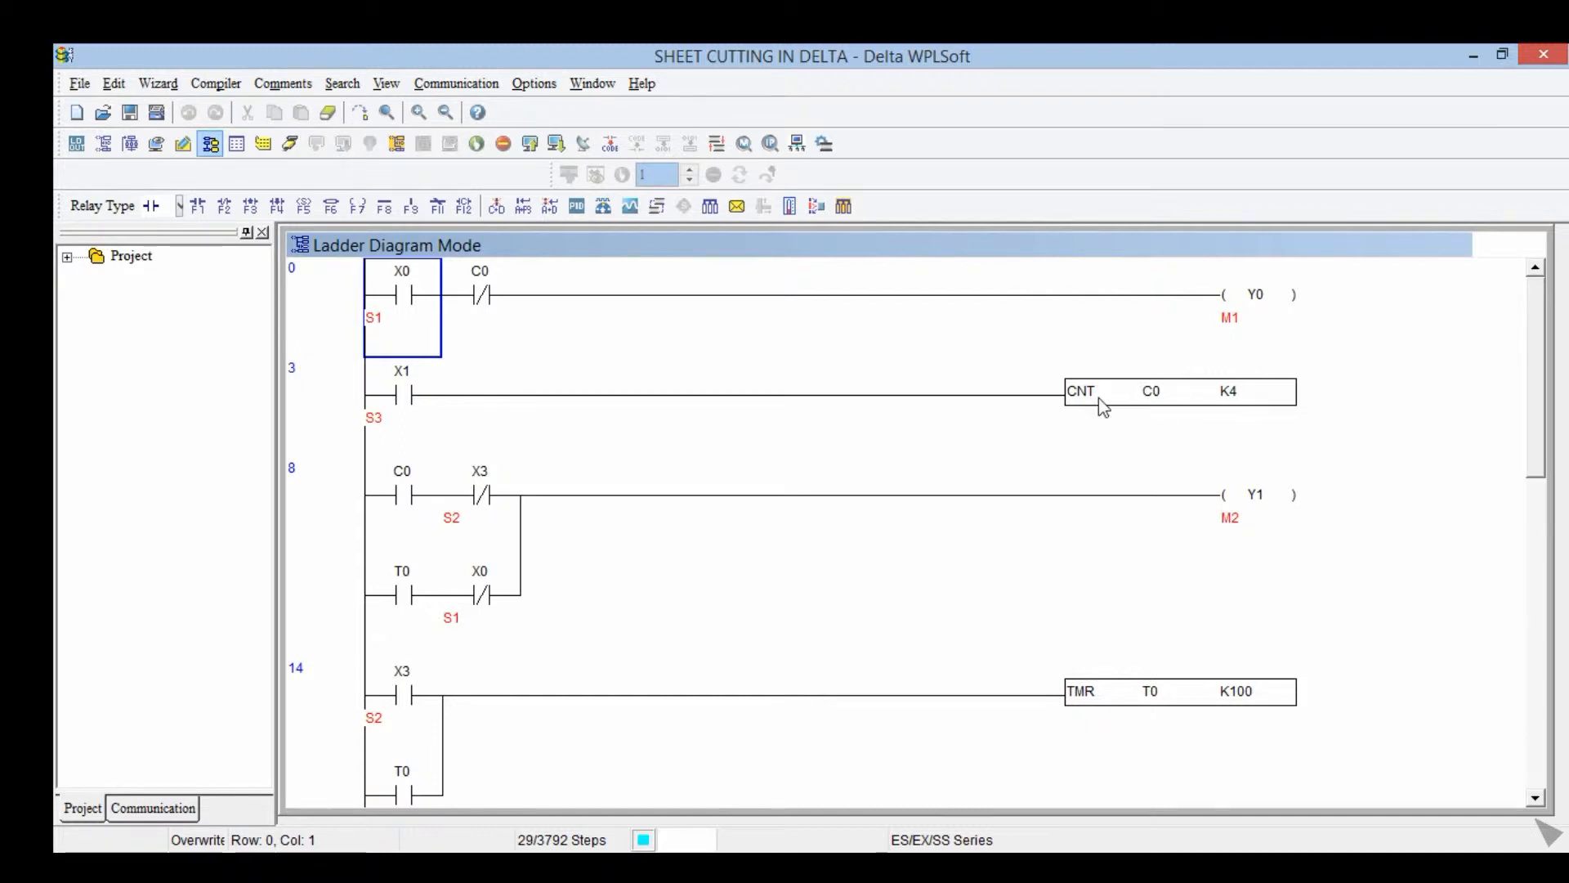
- Re-enter and confirm the CNT C0 K4 counter instruction on its rung
double_click(1168, 399)
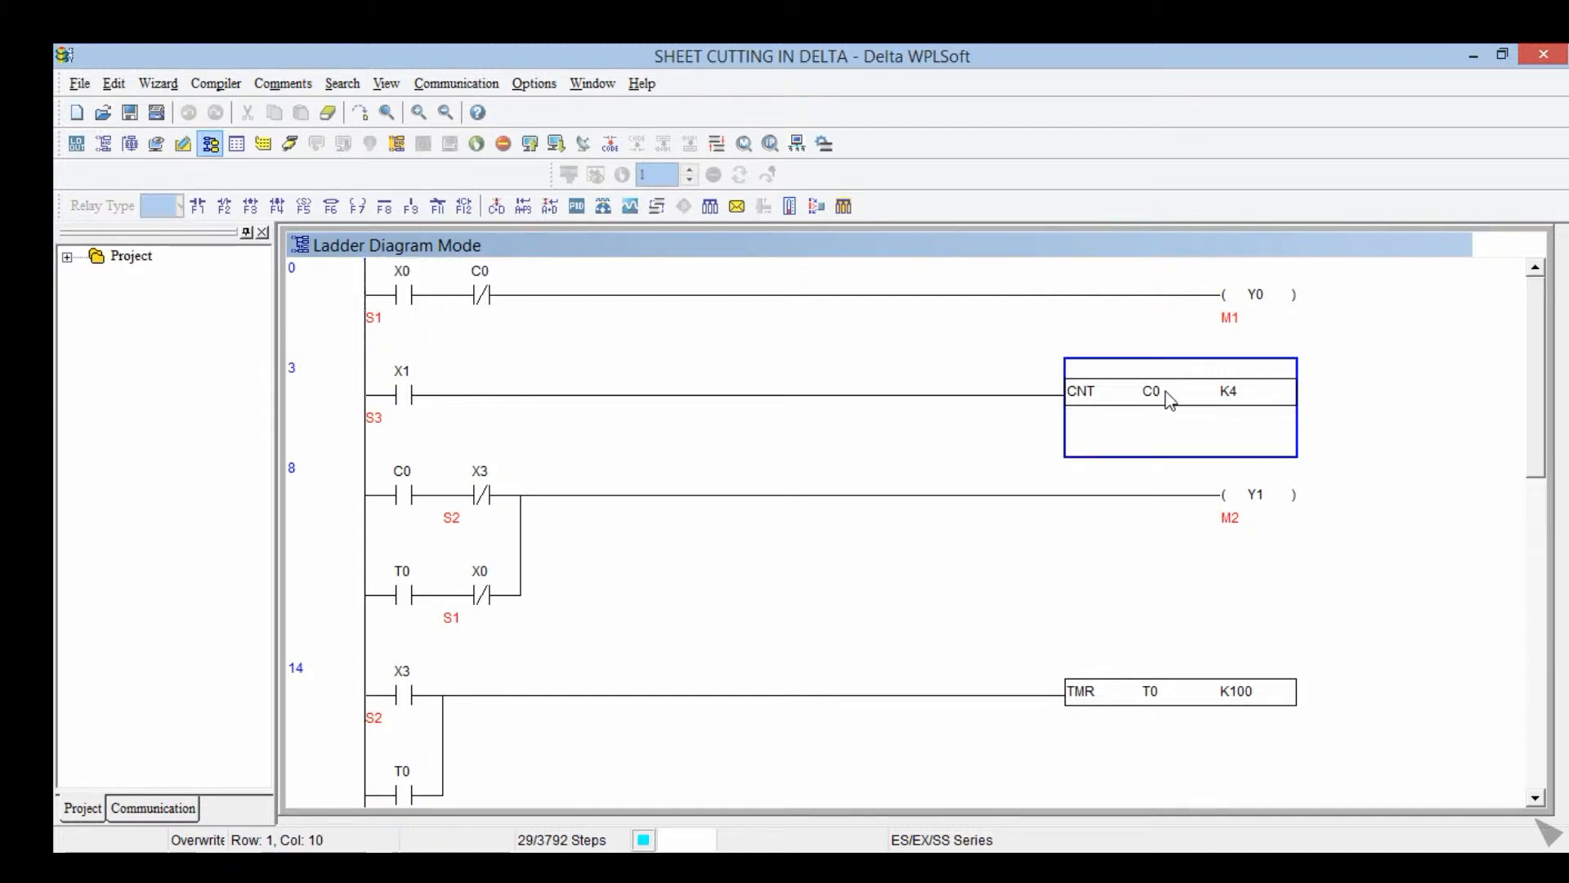
click(821, 378)
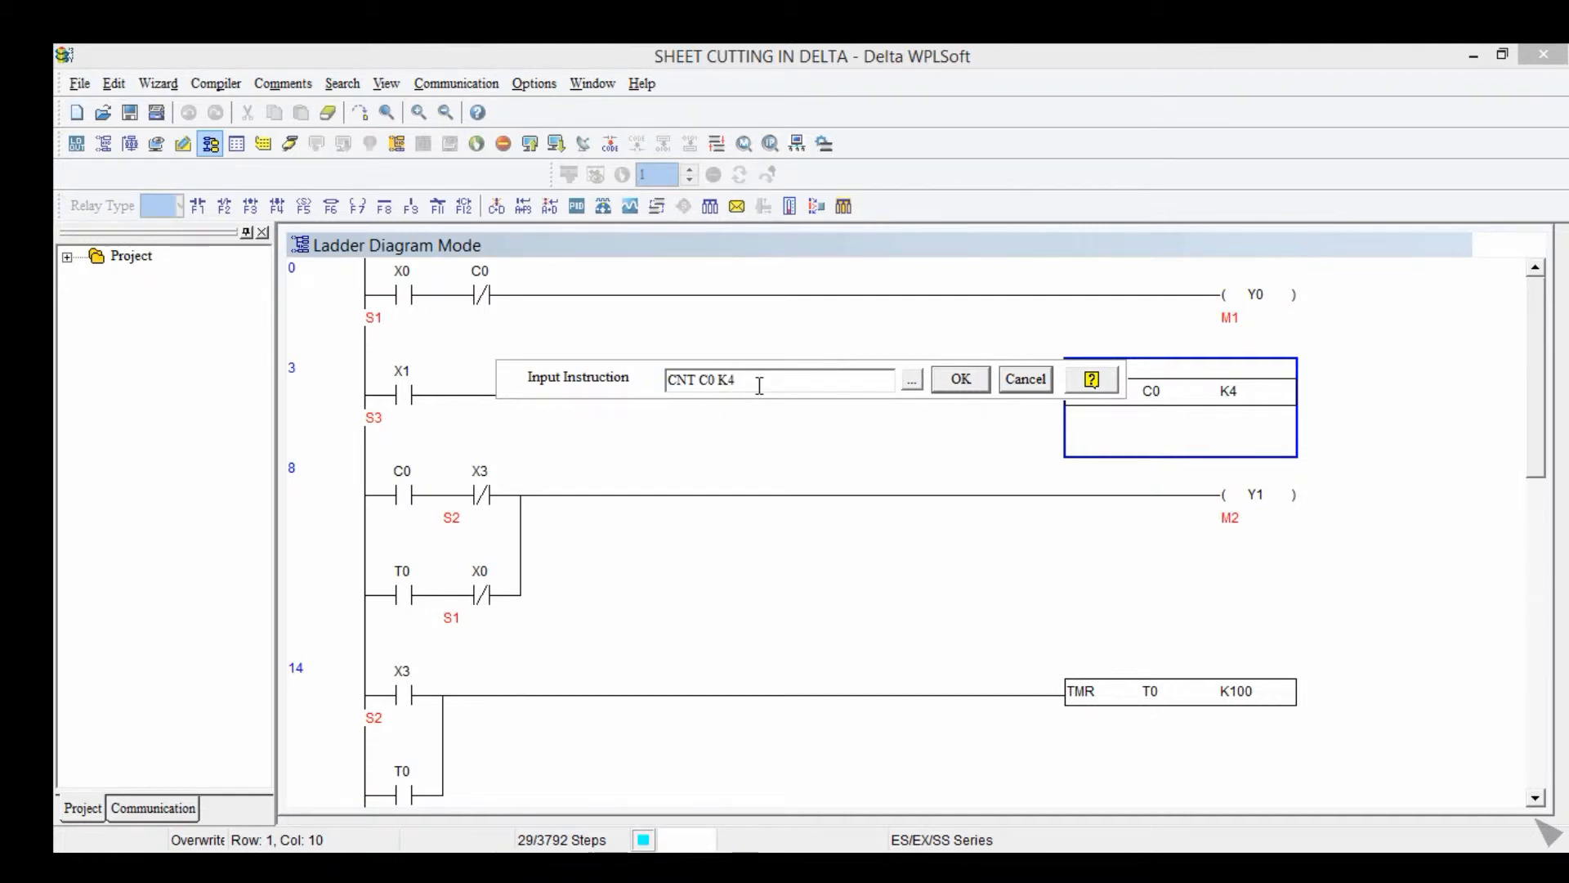
drag(759, 381, 602, 390)
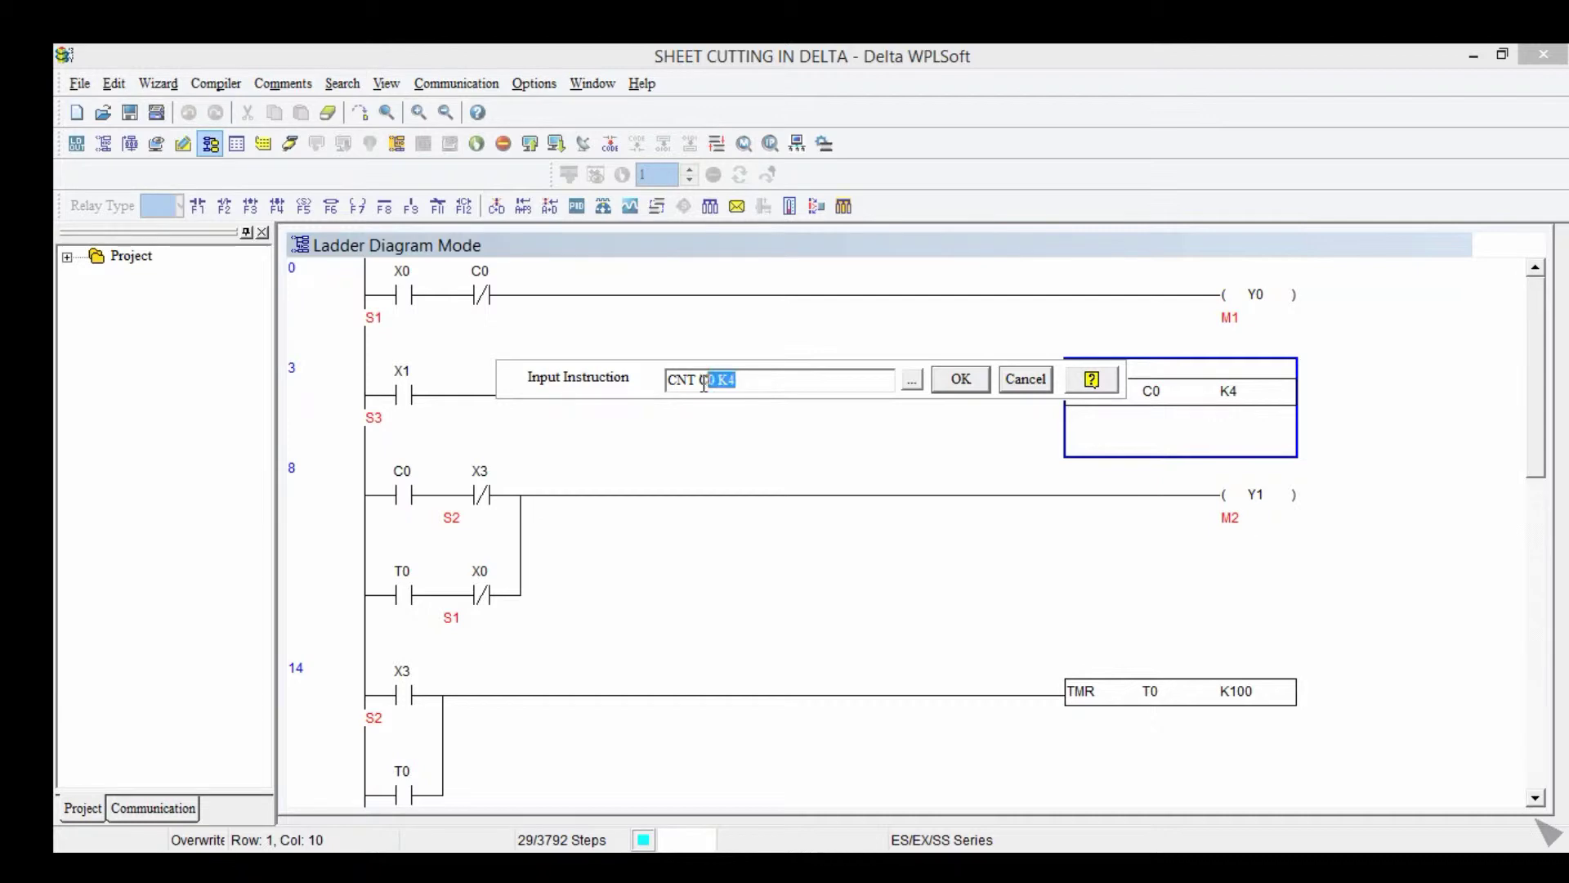
click(776, 384)
click(955, 379)
scroll(1017, 500, down, 1)
scroll(1055, 540, down, 1)
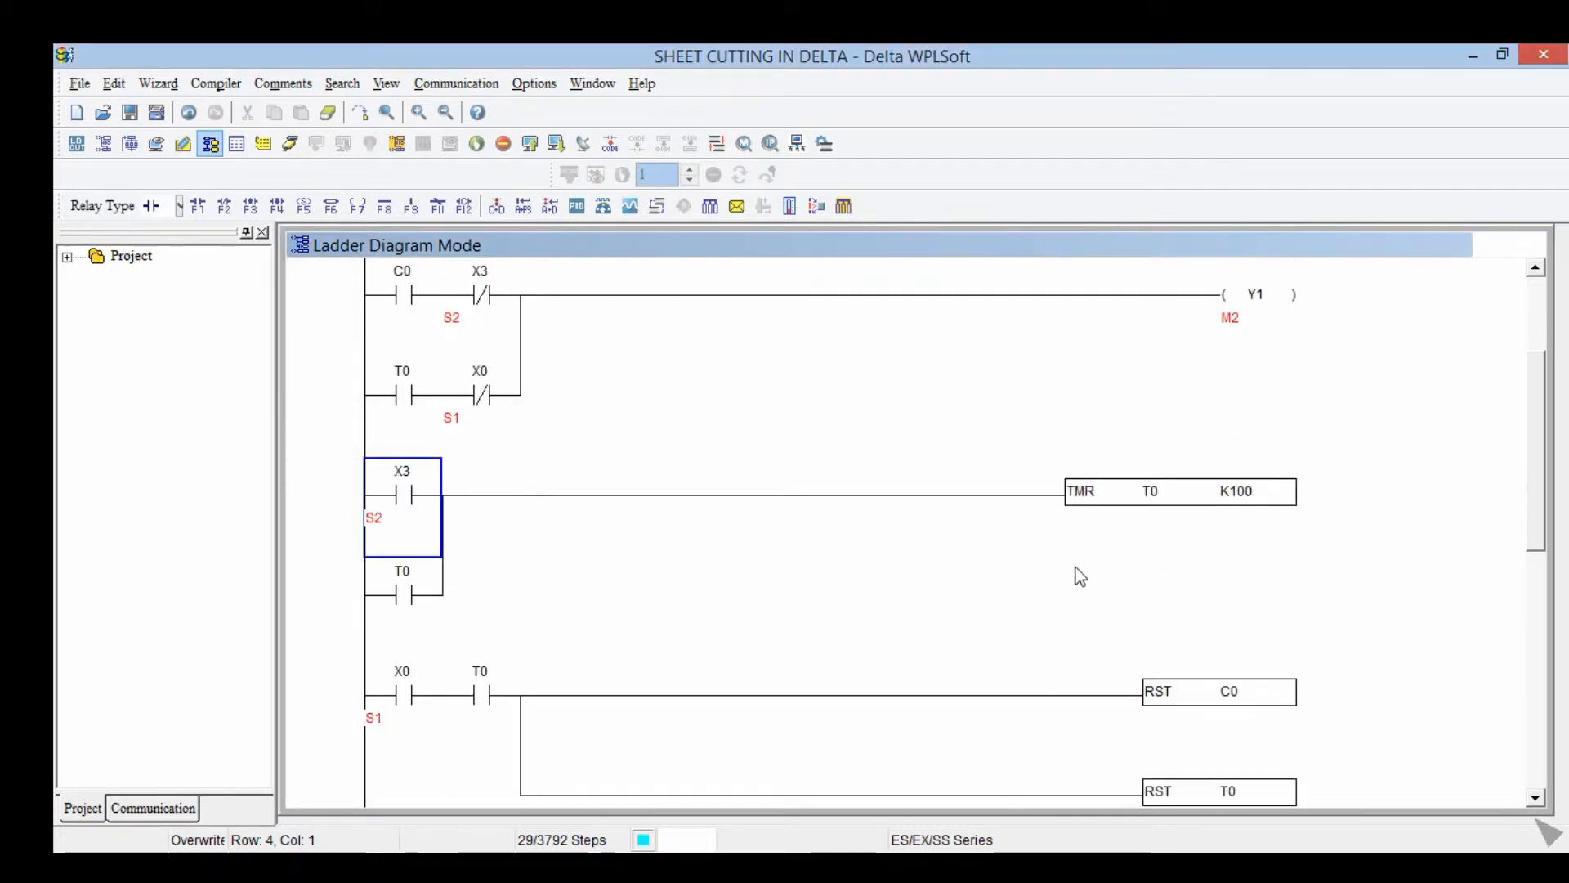
- Re-enter and confirm the TMR T0 K100 timer instruction, then move to the X0 contact
double_click(1177, 505)
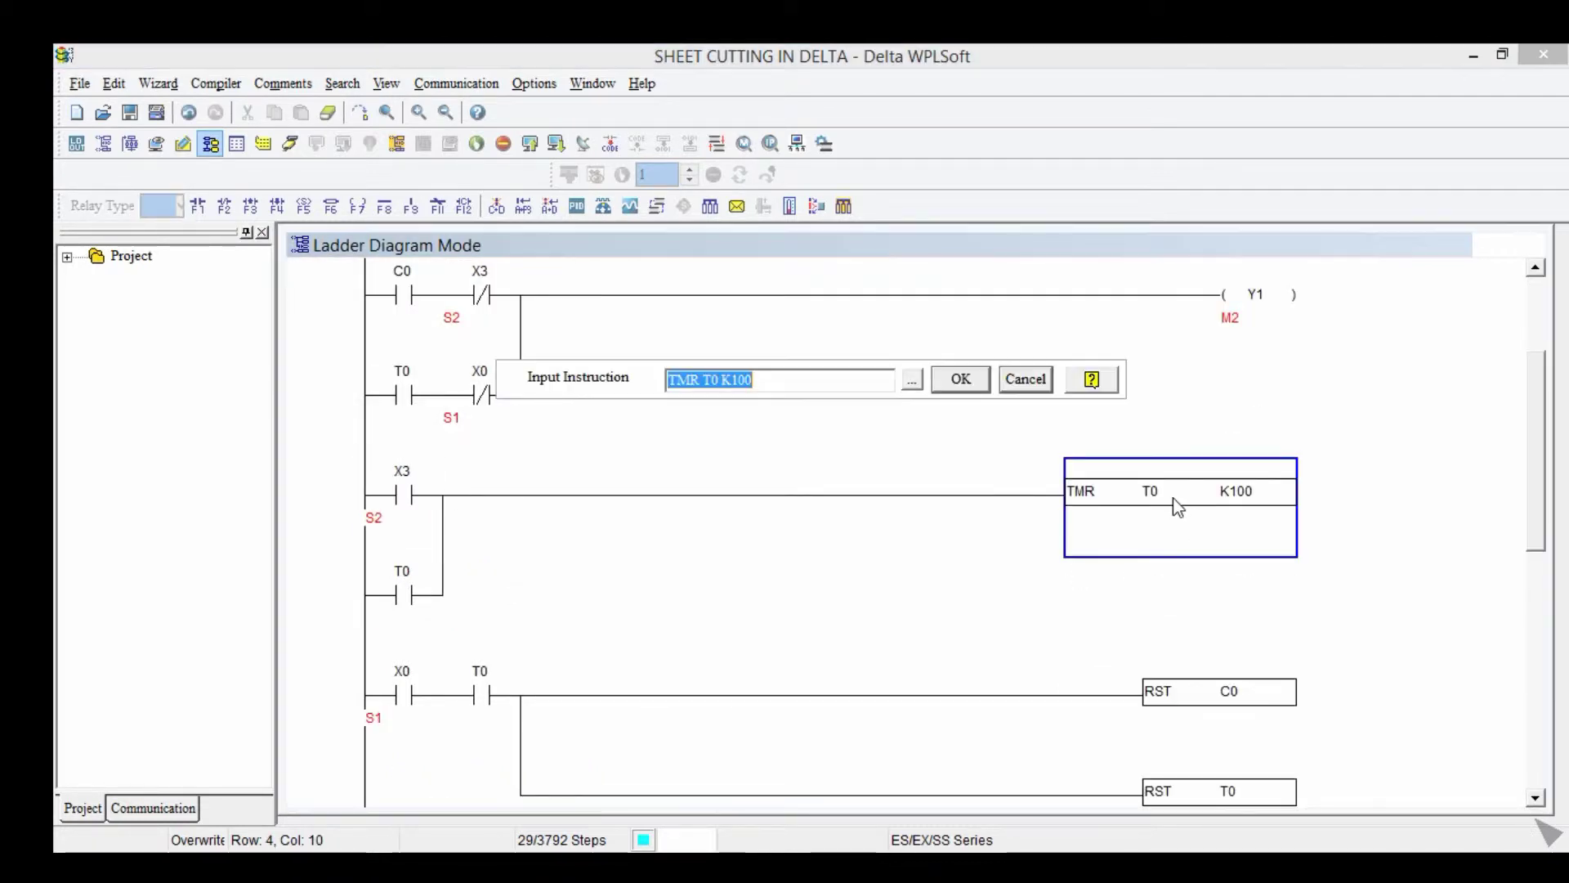
click(788, 379)
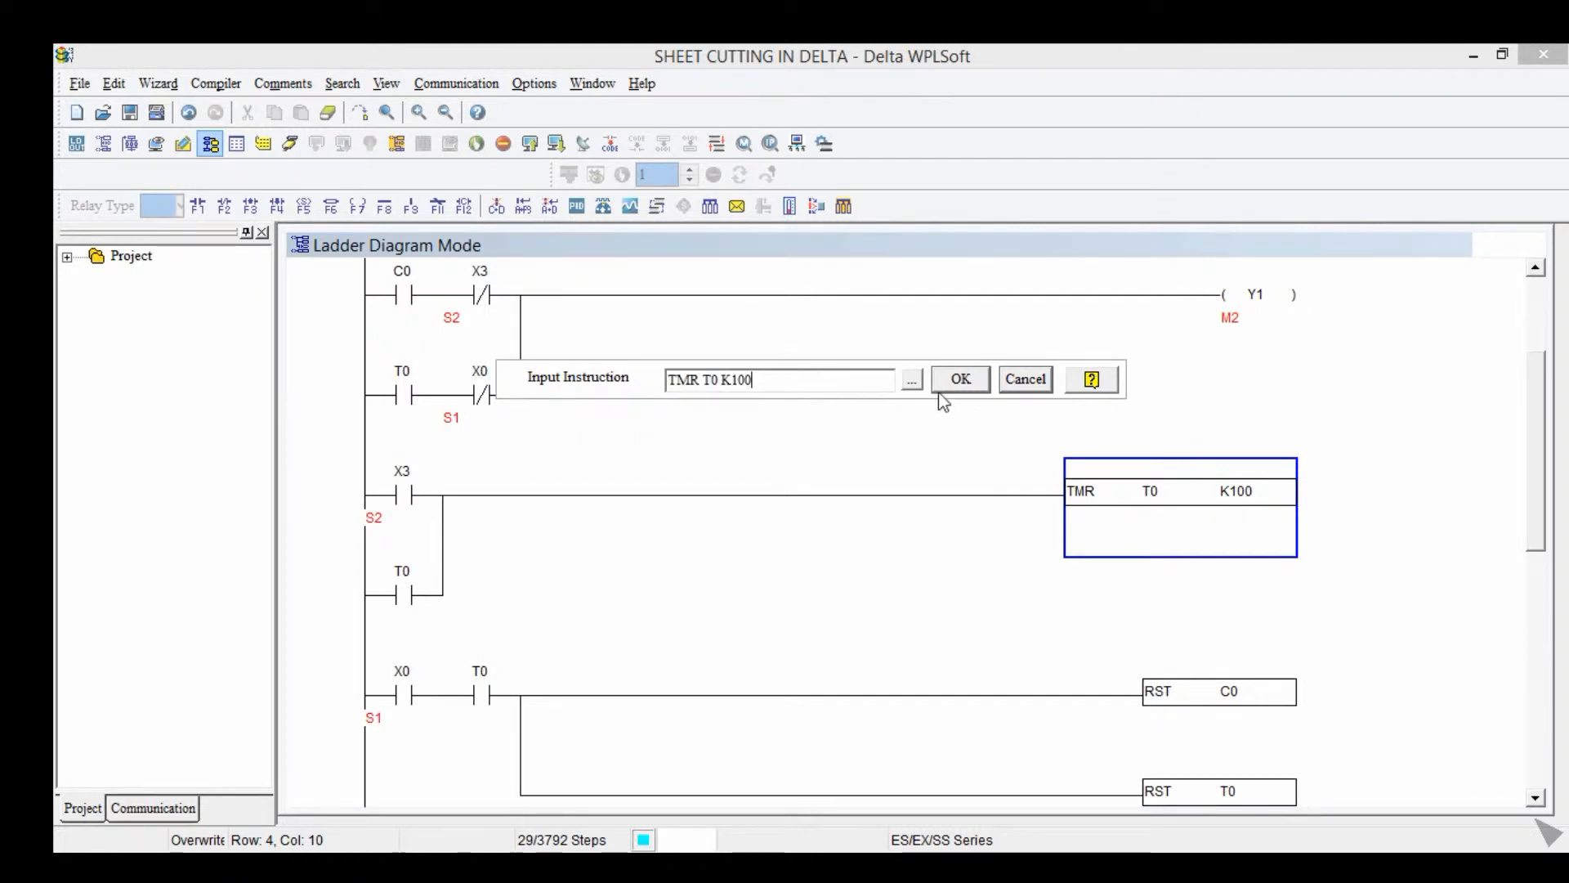
click(960, 378)
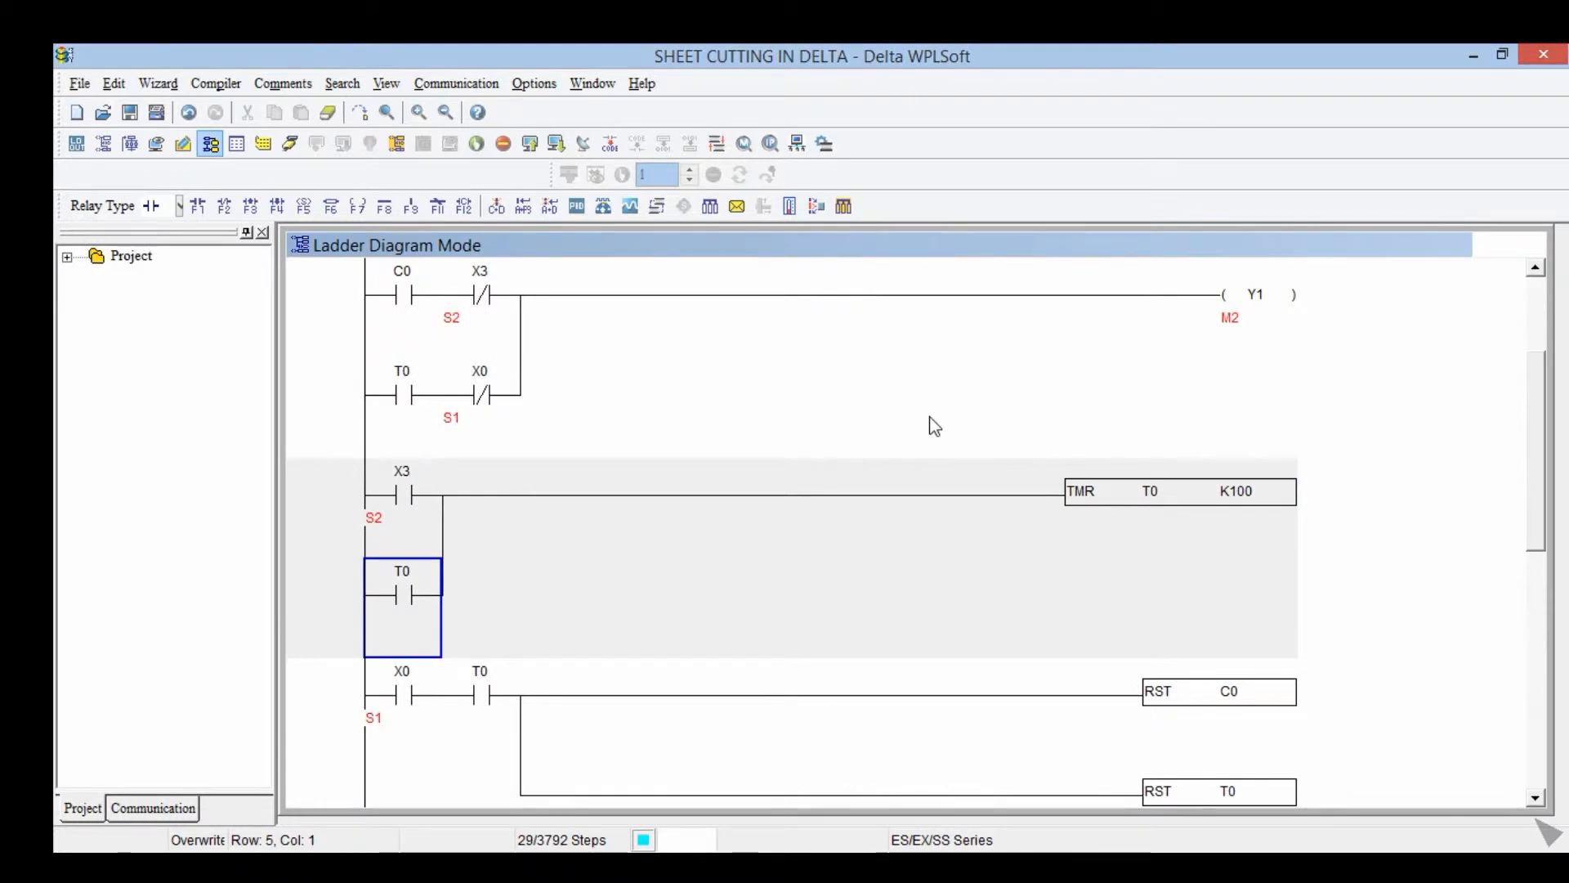
key(Down)
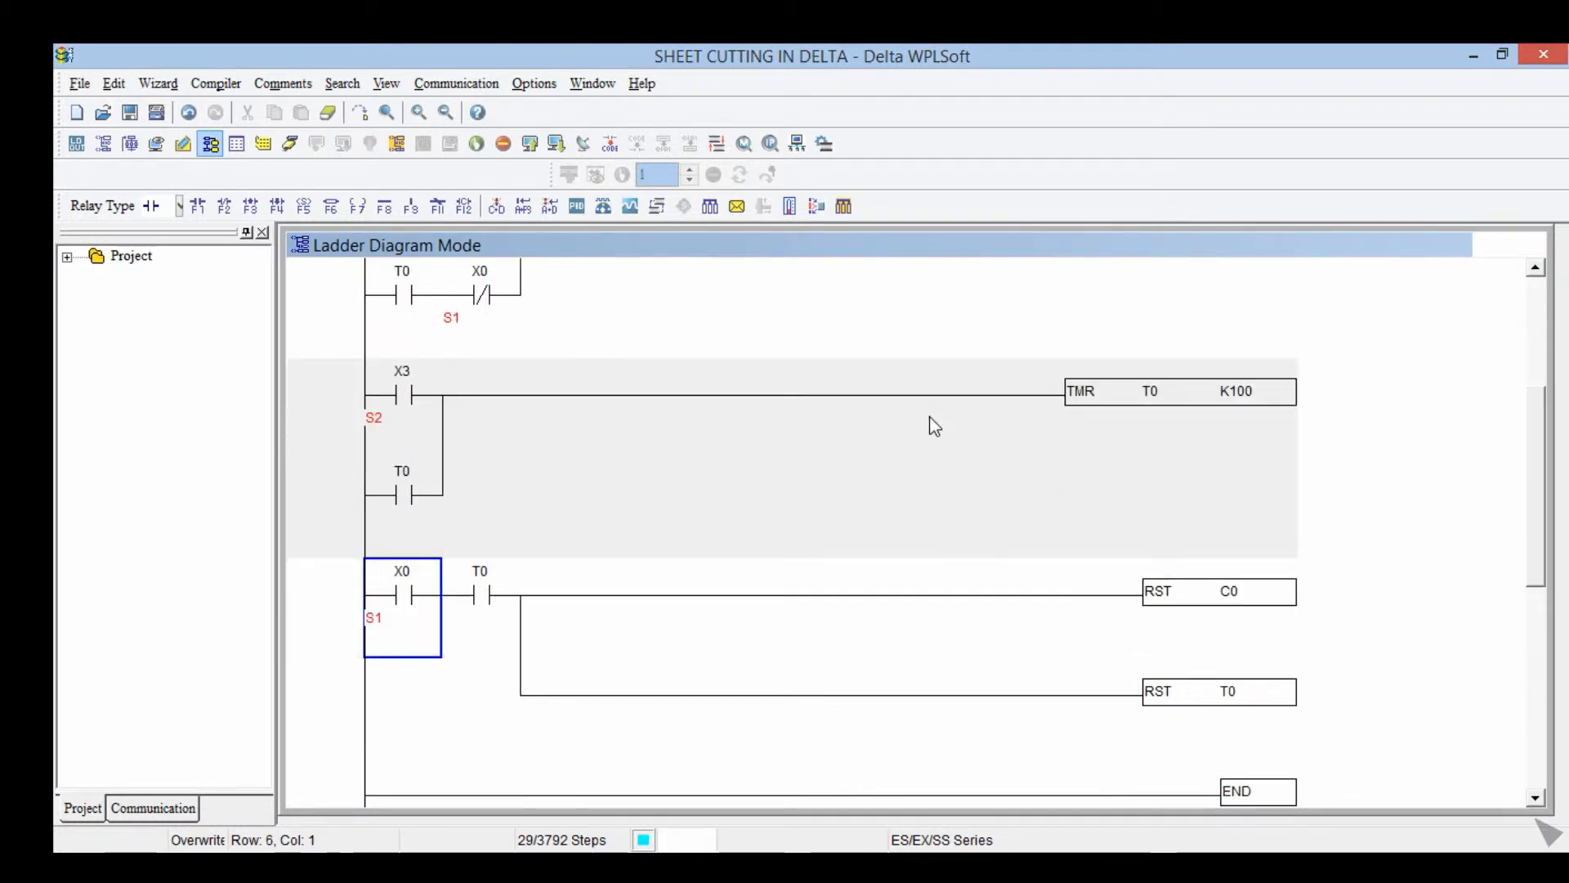
- Re-enter and confirm the RST C0 and RST T0 reset instructions on the reset rung
double_click(1181, 600)
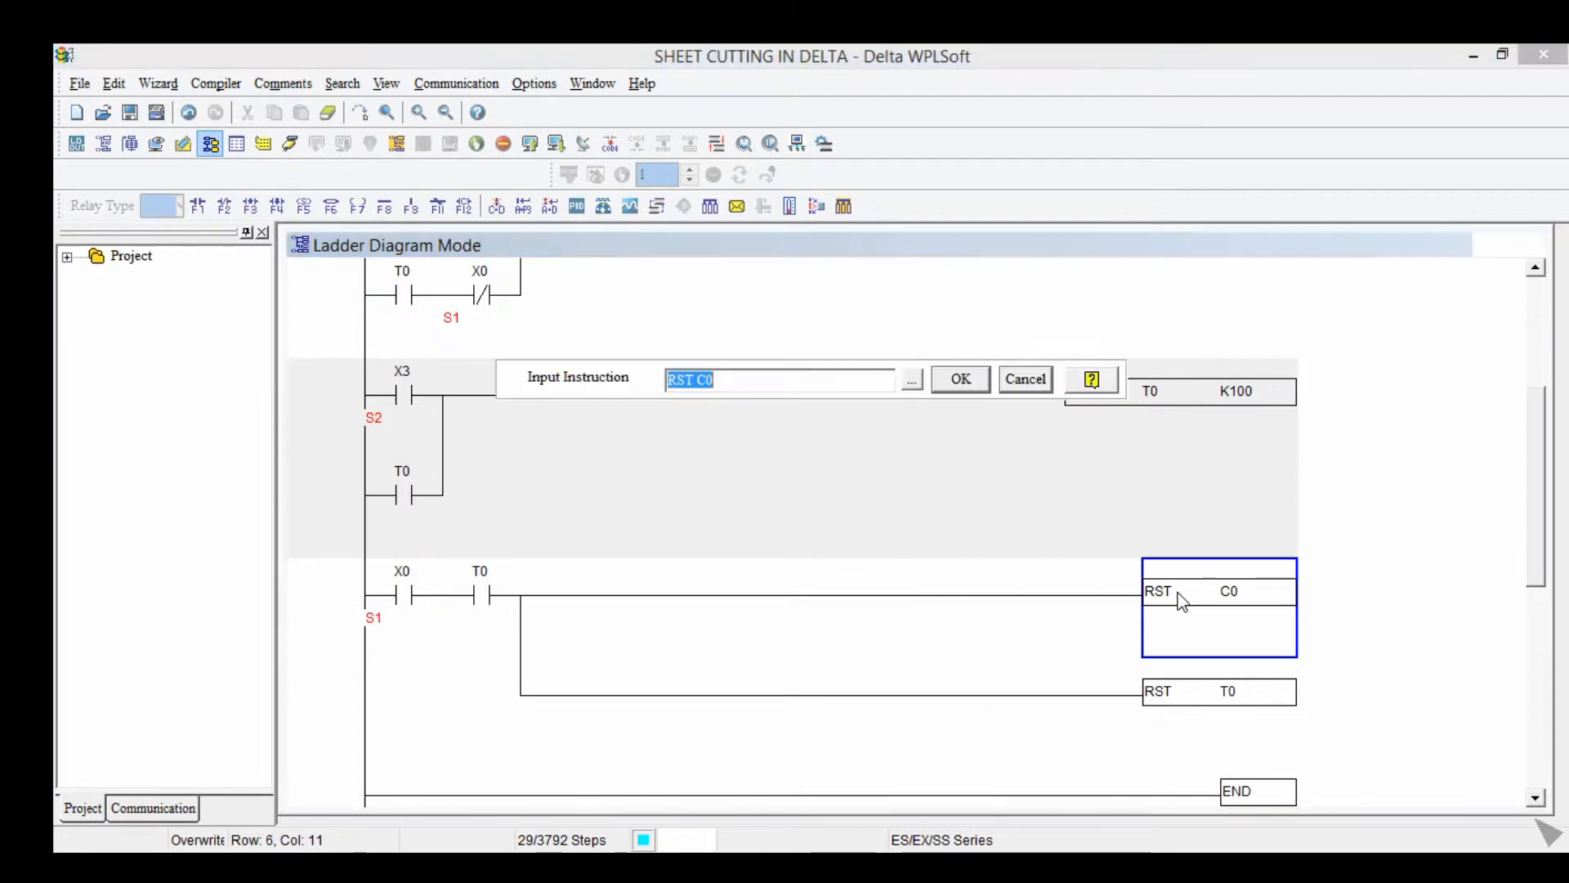
click(953, 379)
double_click(1151, 698)
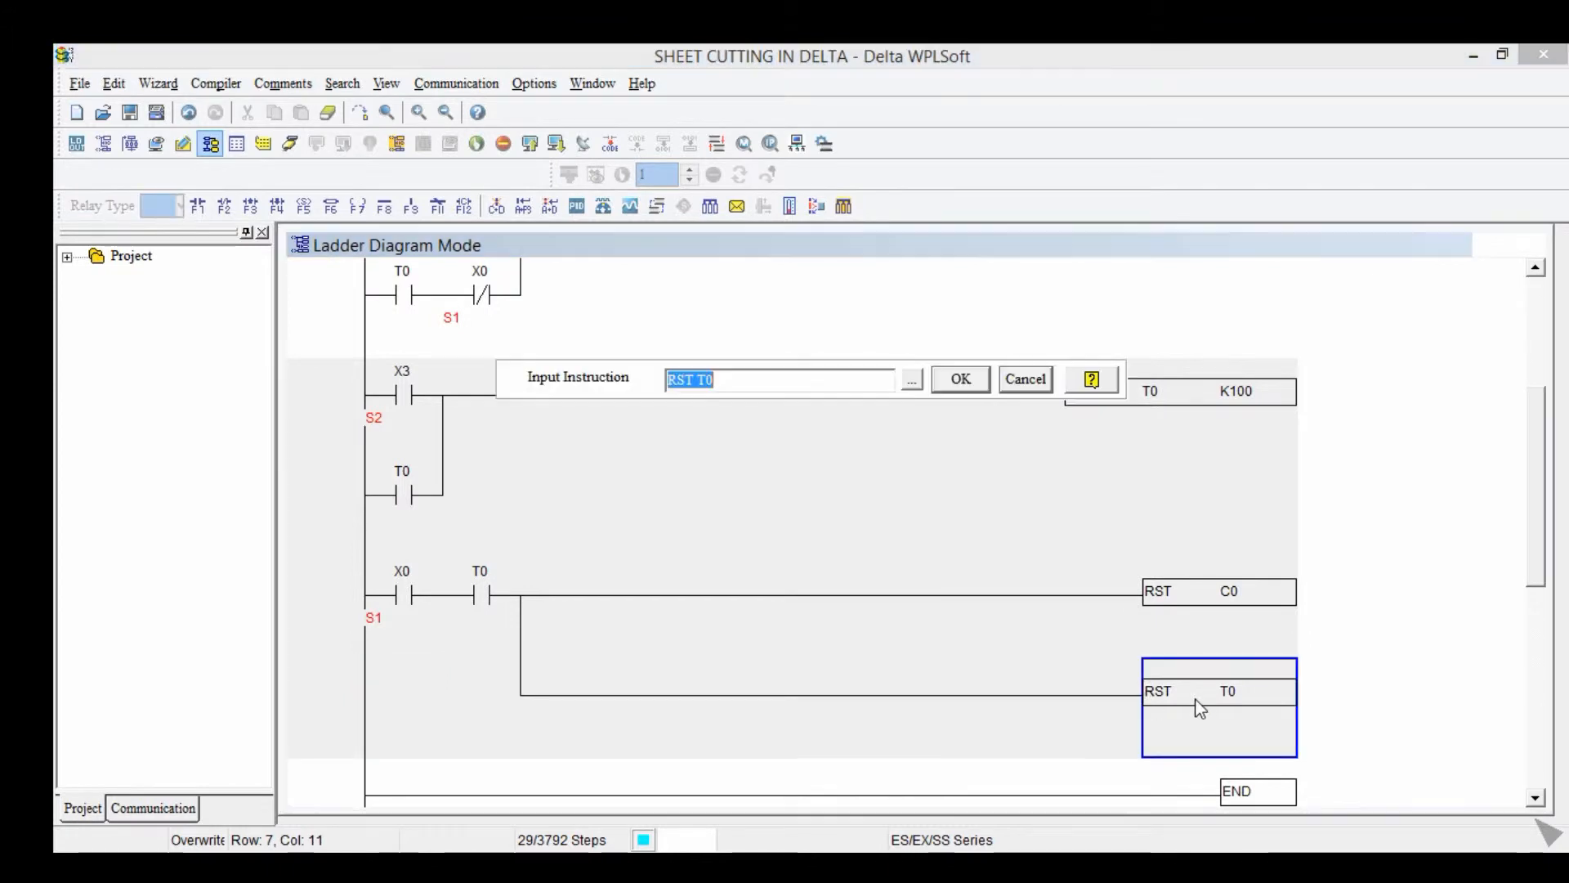
click(808, 385)
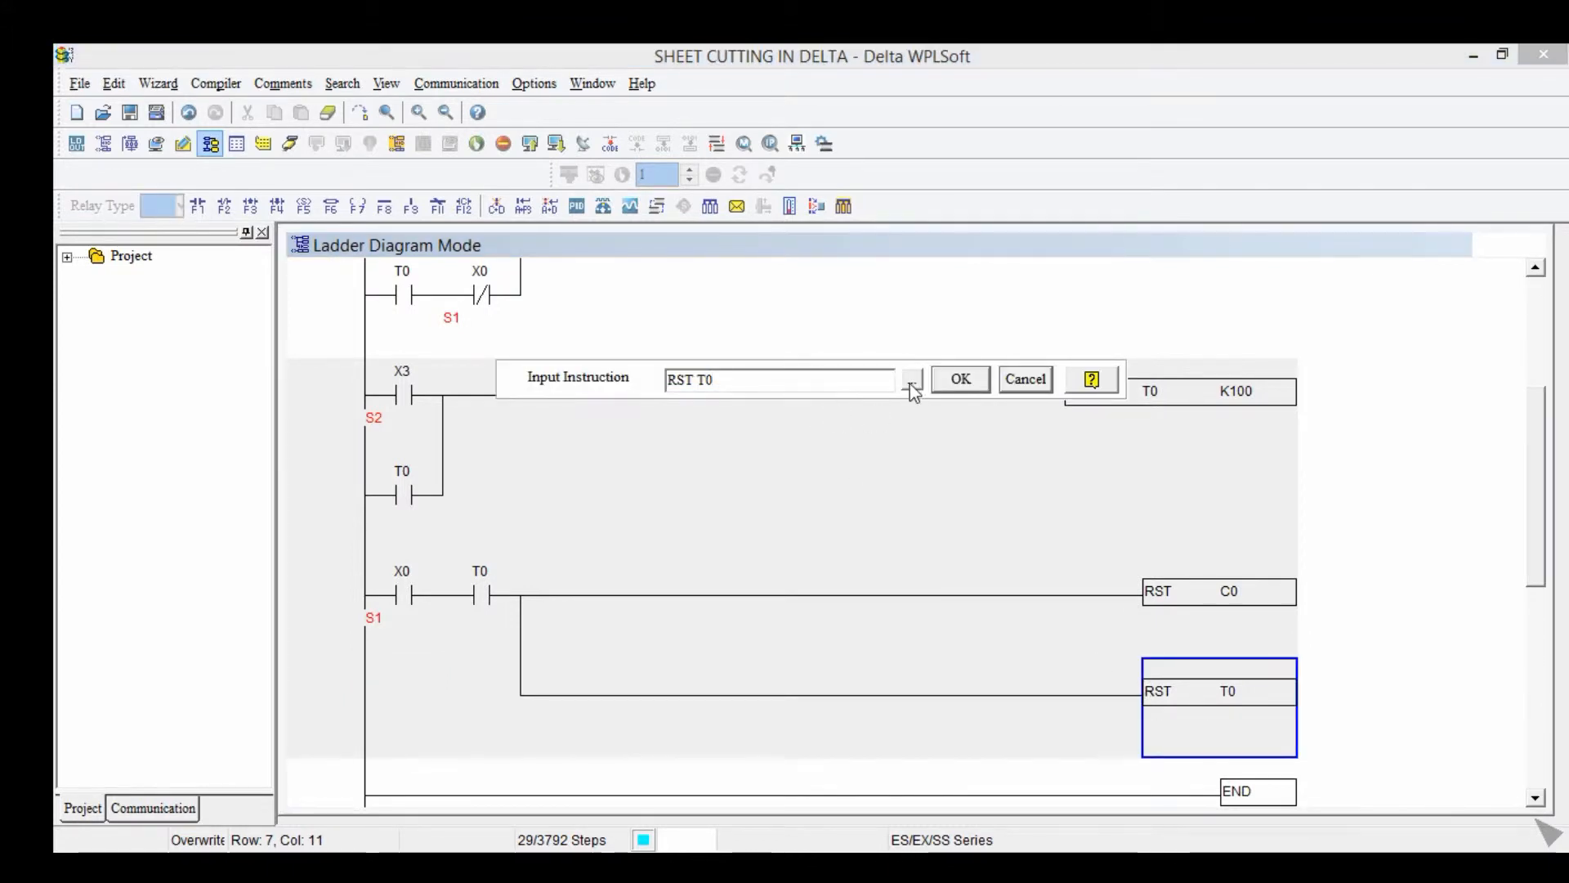
click(955, 382)
scroll(950, 542, down, 1)
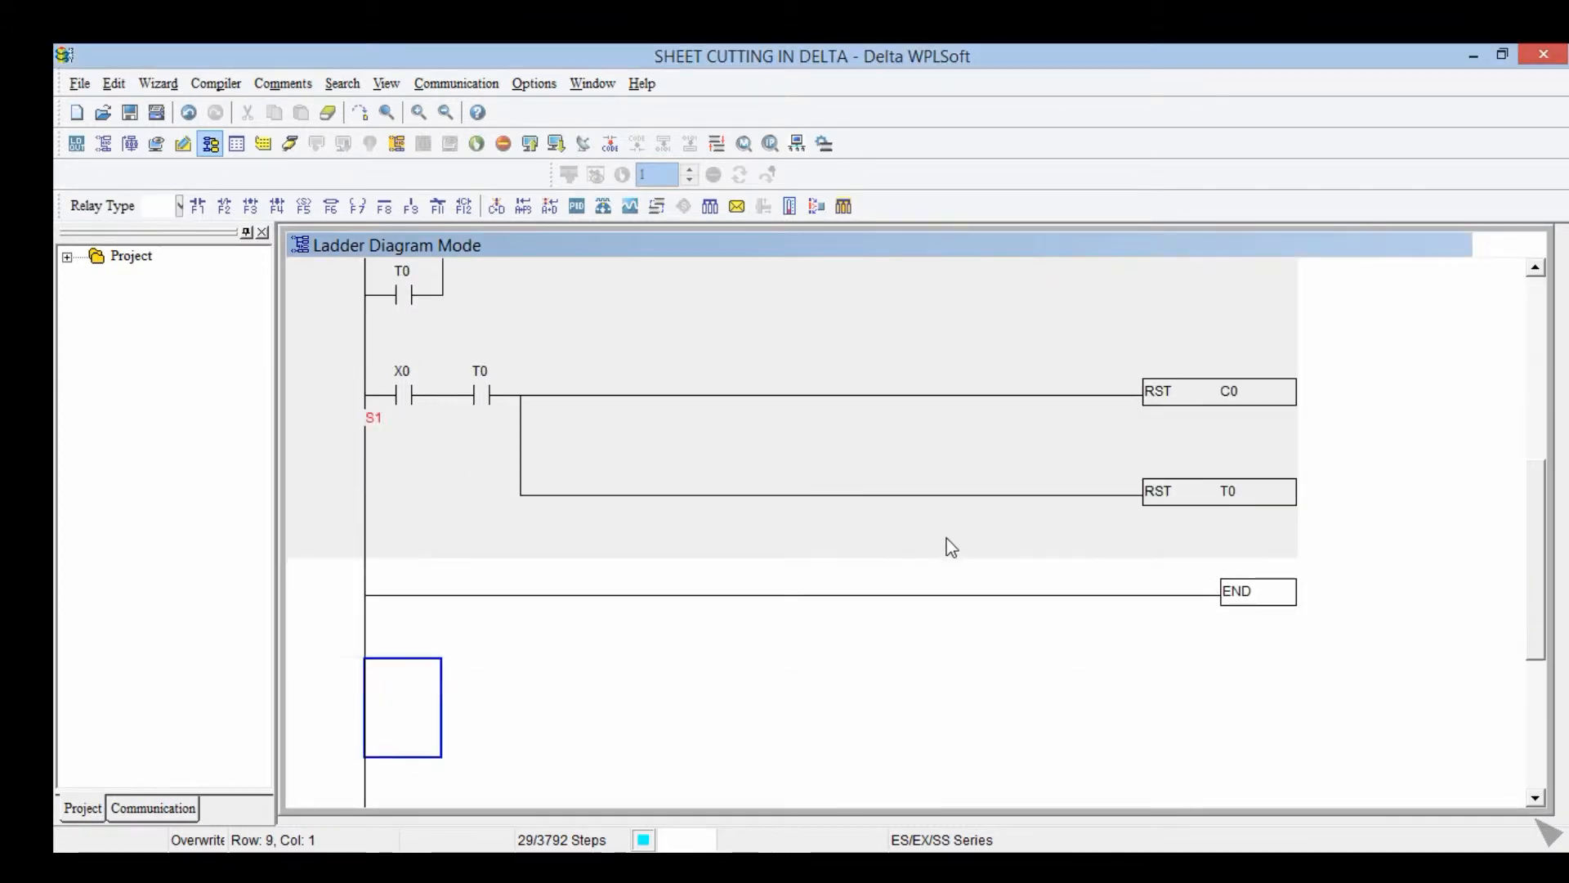
scroll(768, 592, up, 3)
scroll(768, 592, up, 2)
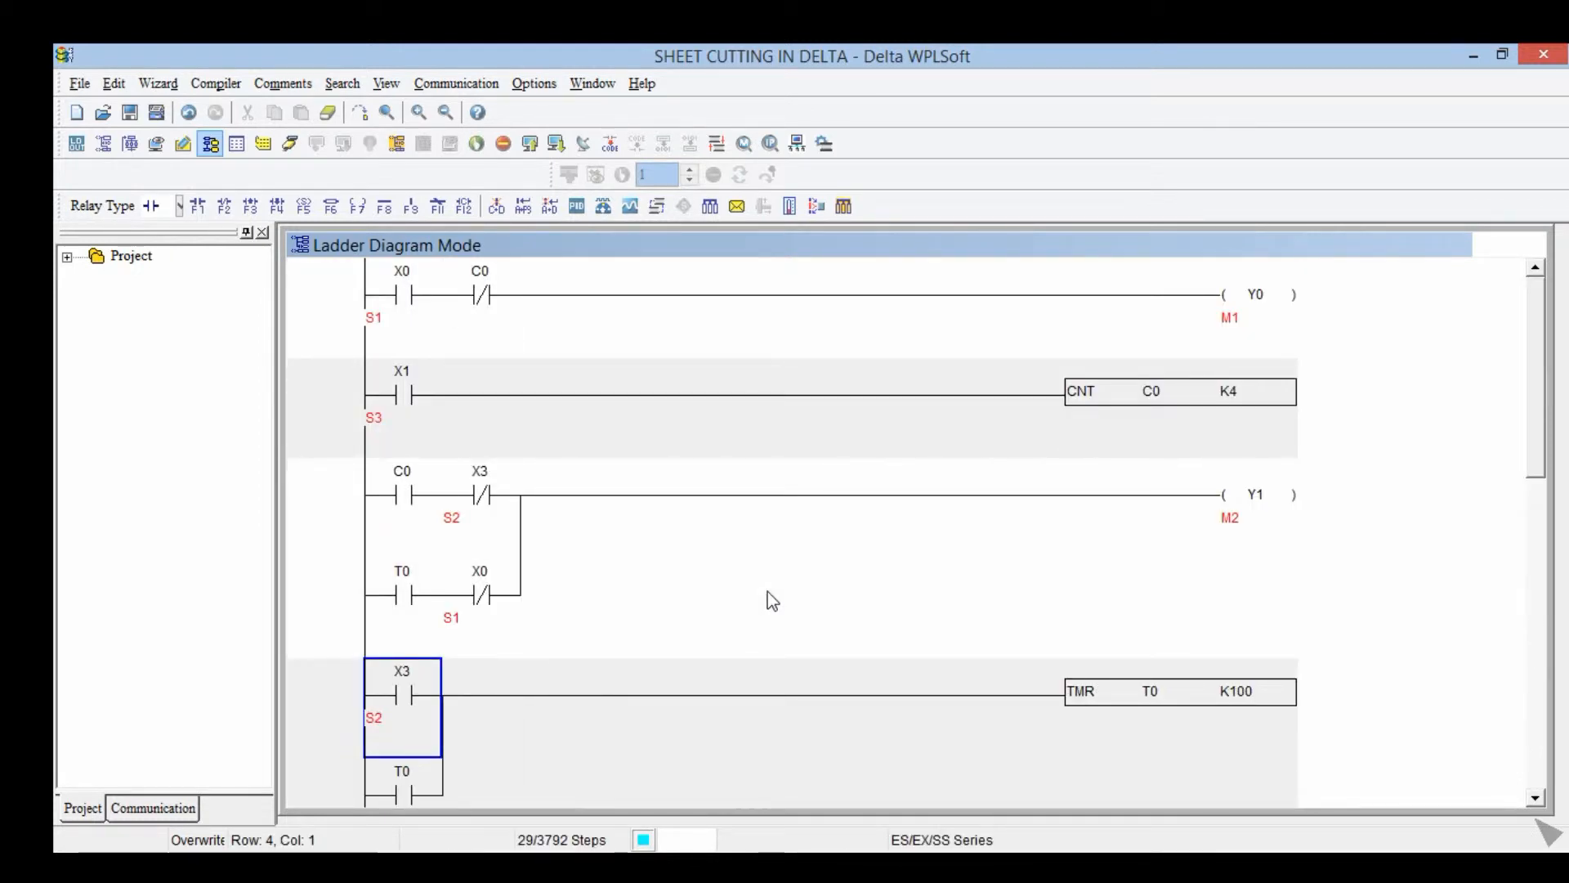
scroll(769, 592, down, 1)
scroll(768, 593, down, 1)
scroll(767, 592, down, 1)
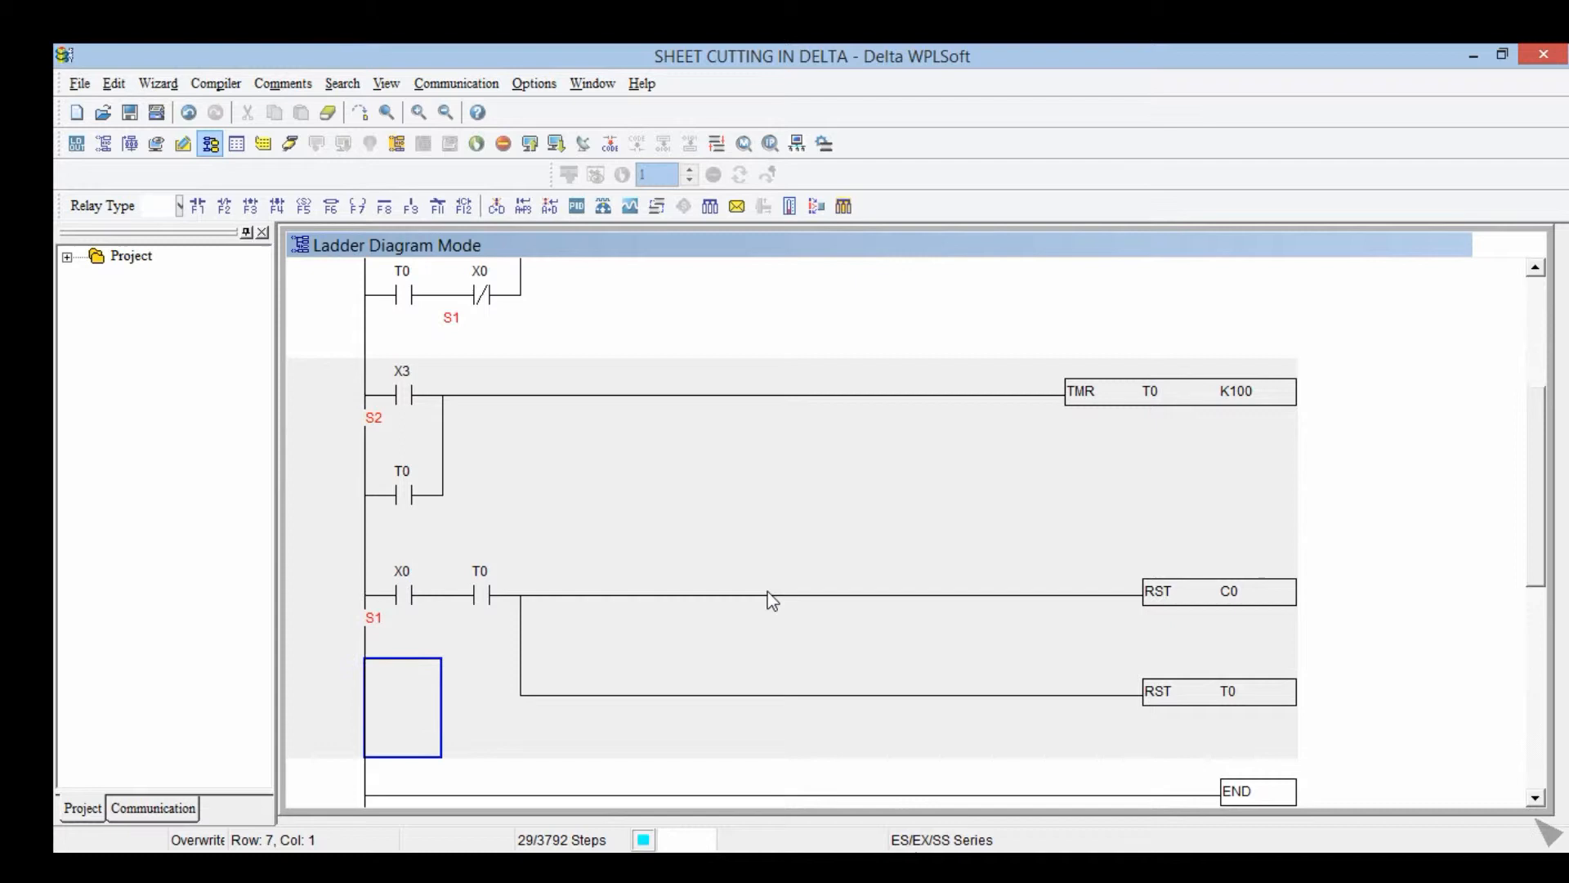
scroll(769, 592, down, 1)
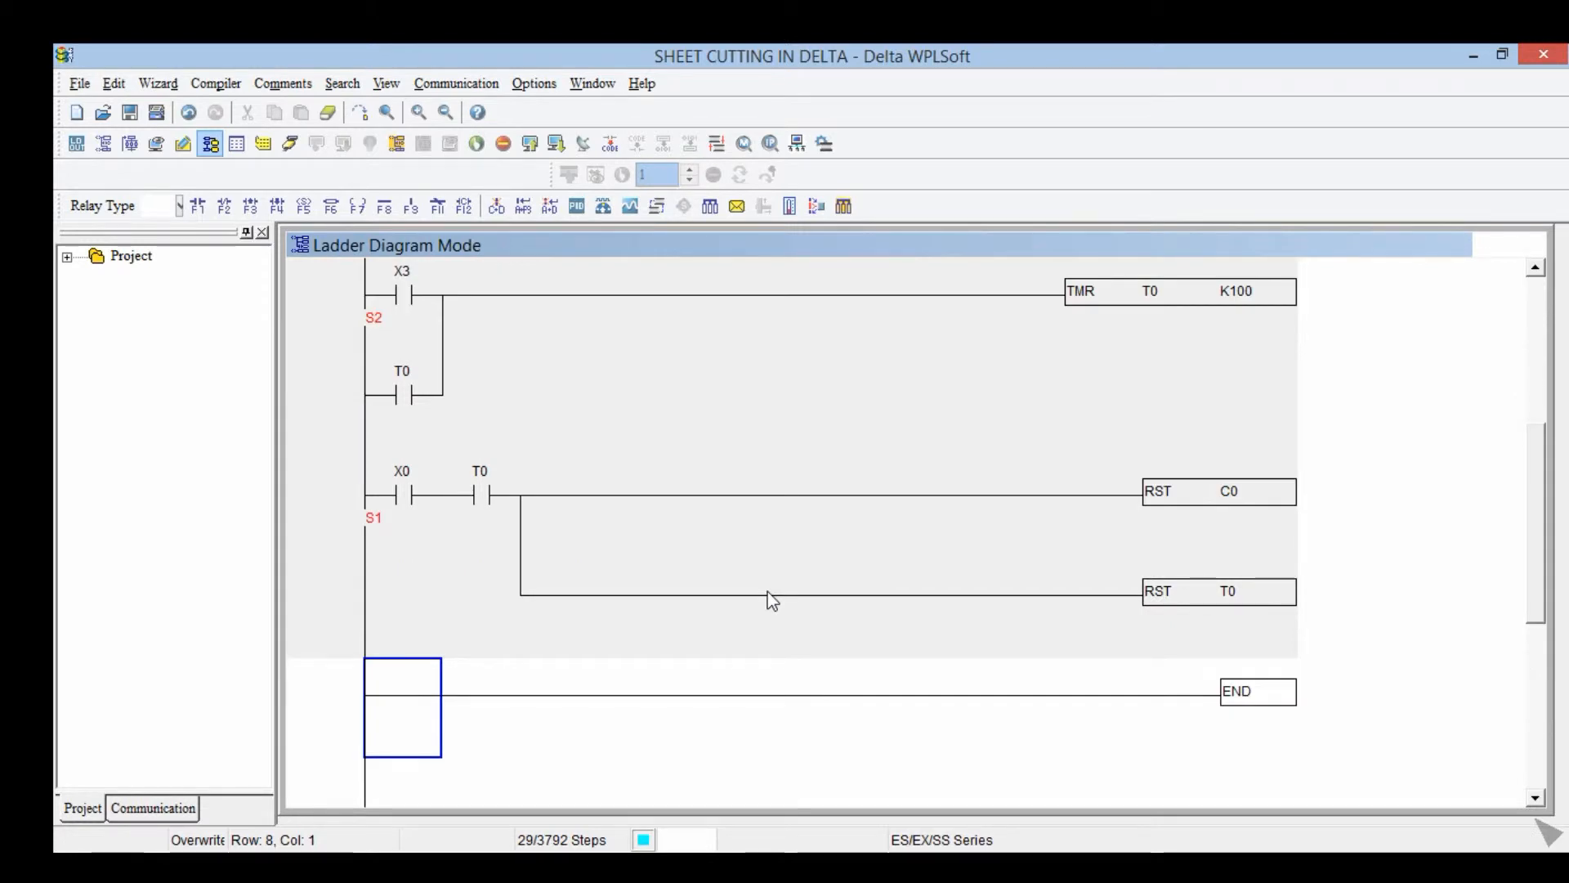
scroll(769, 593, up, 1)
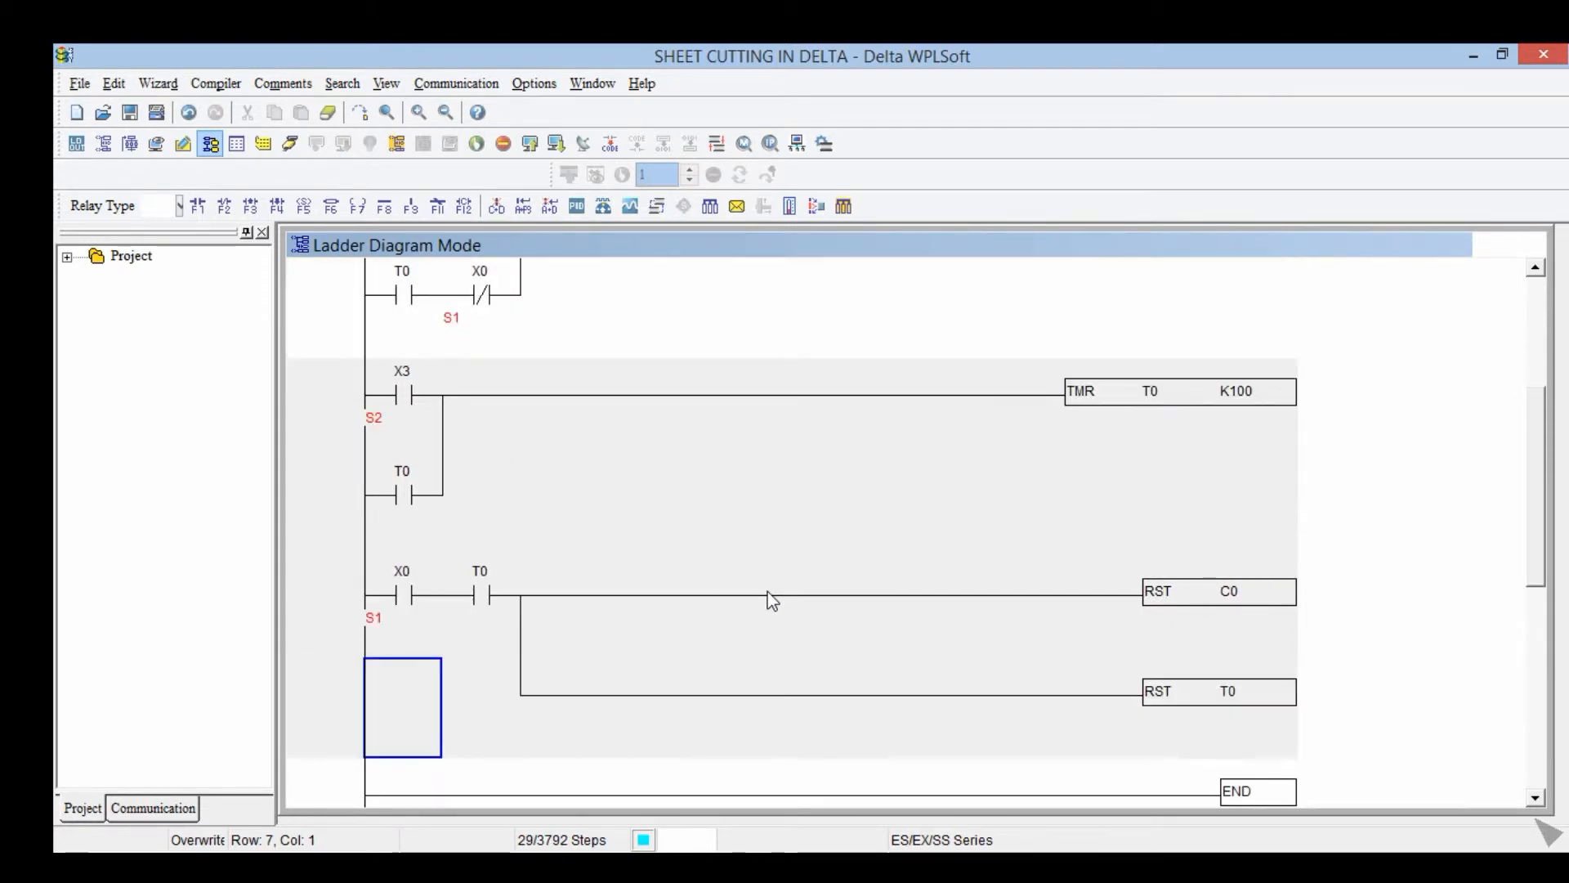
scroll(769, 593, up, 2)
scroll(768, 593, up, 1)
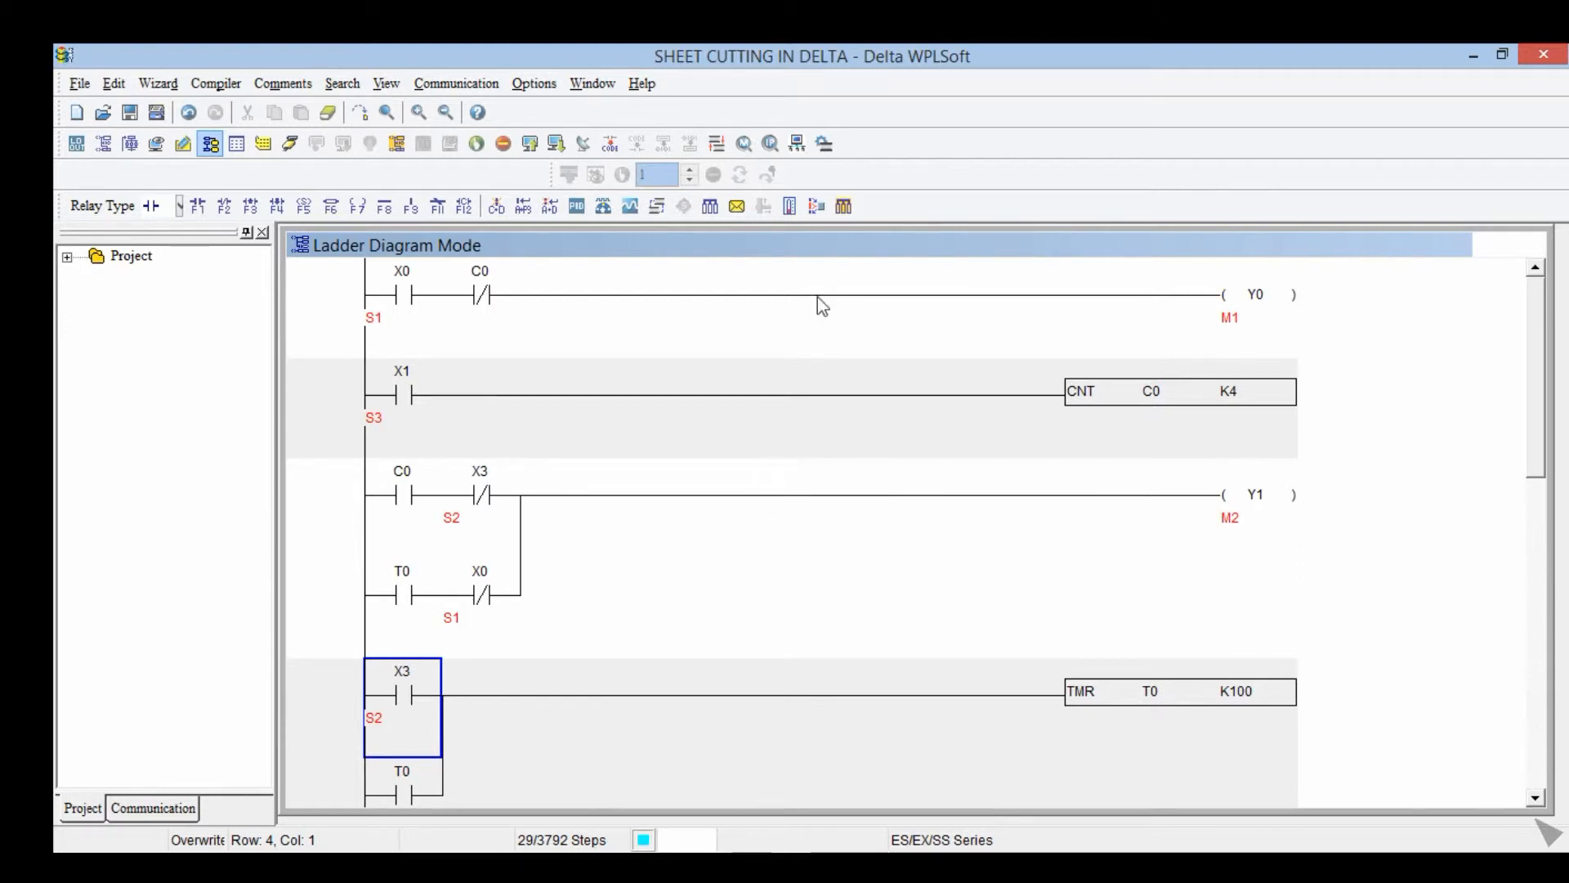
- Turn on the PLC simulator and compile the ladder to instruction code successfully
click(826, 148)
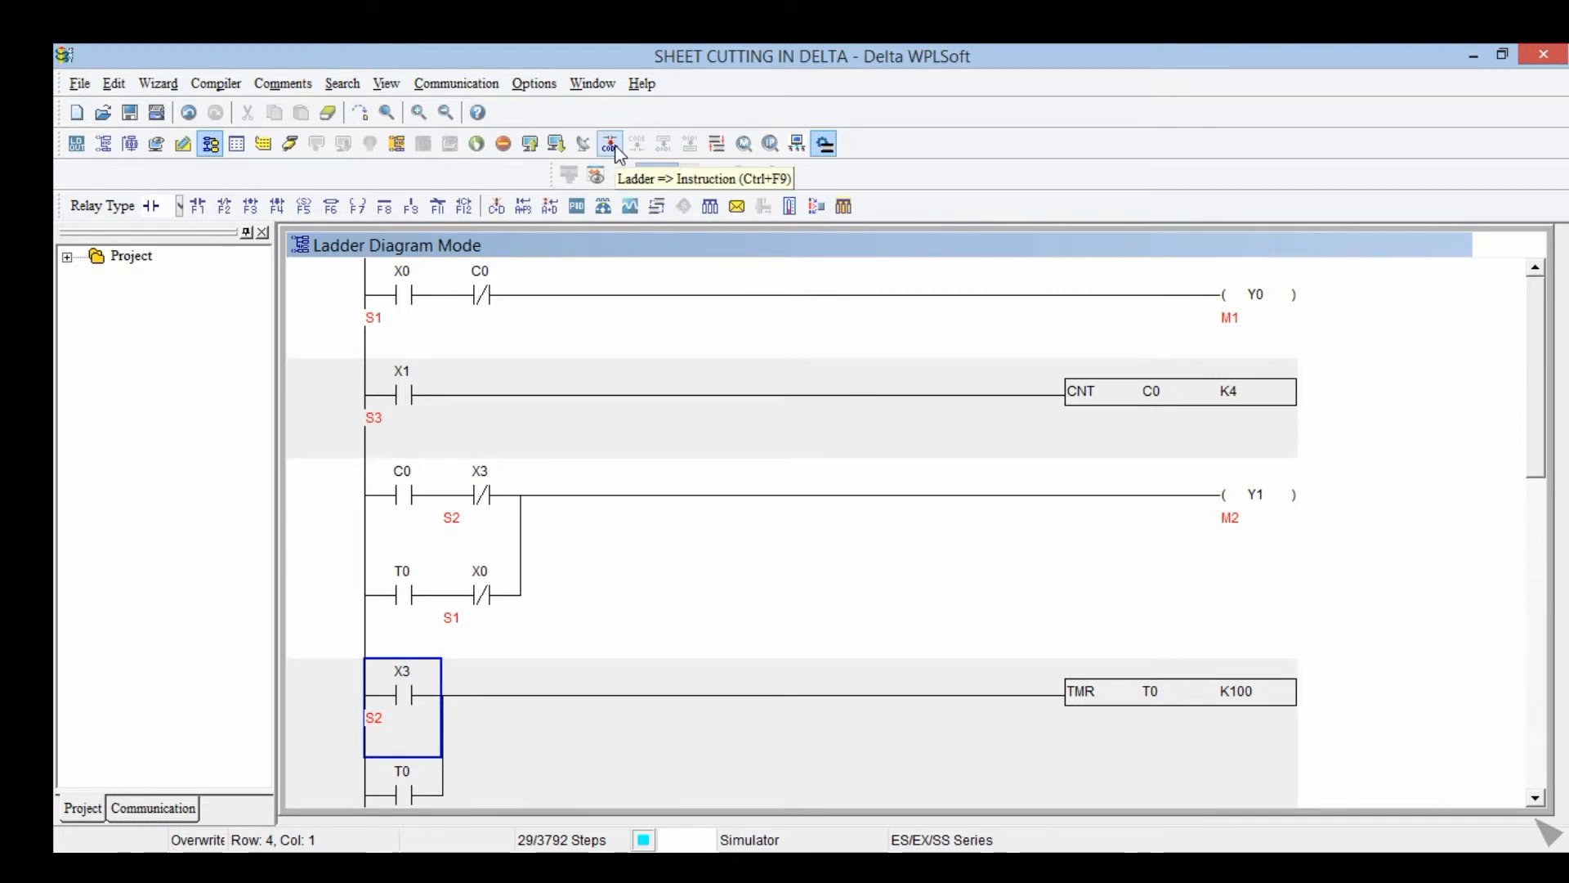
click(611, 144)
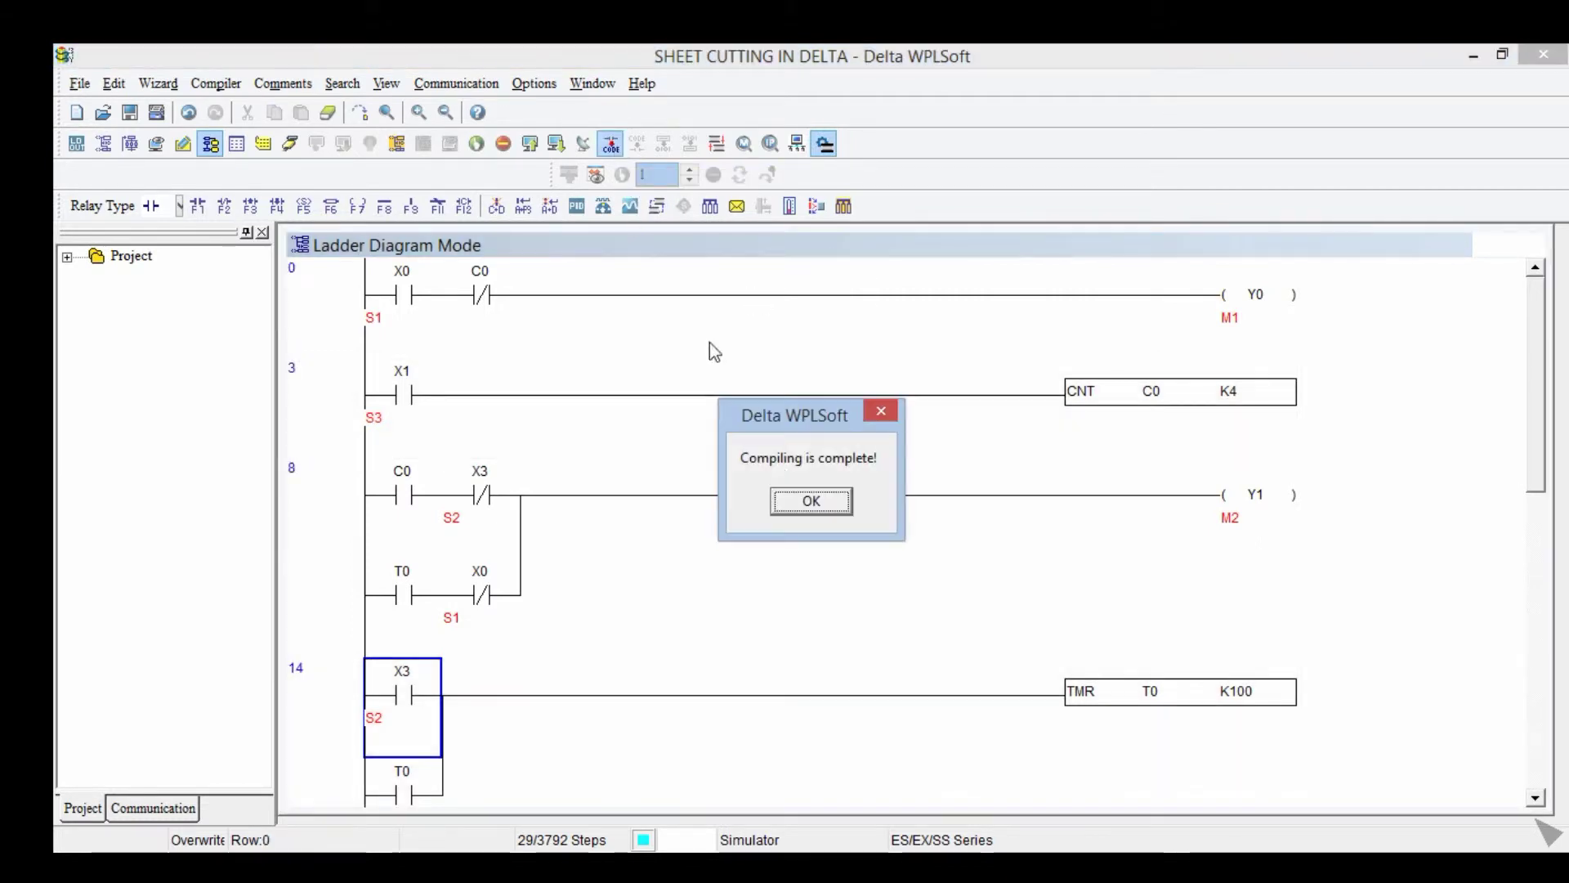
click(809, 502)
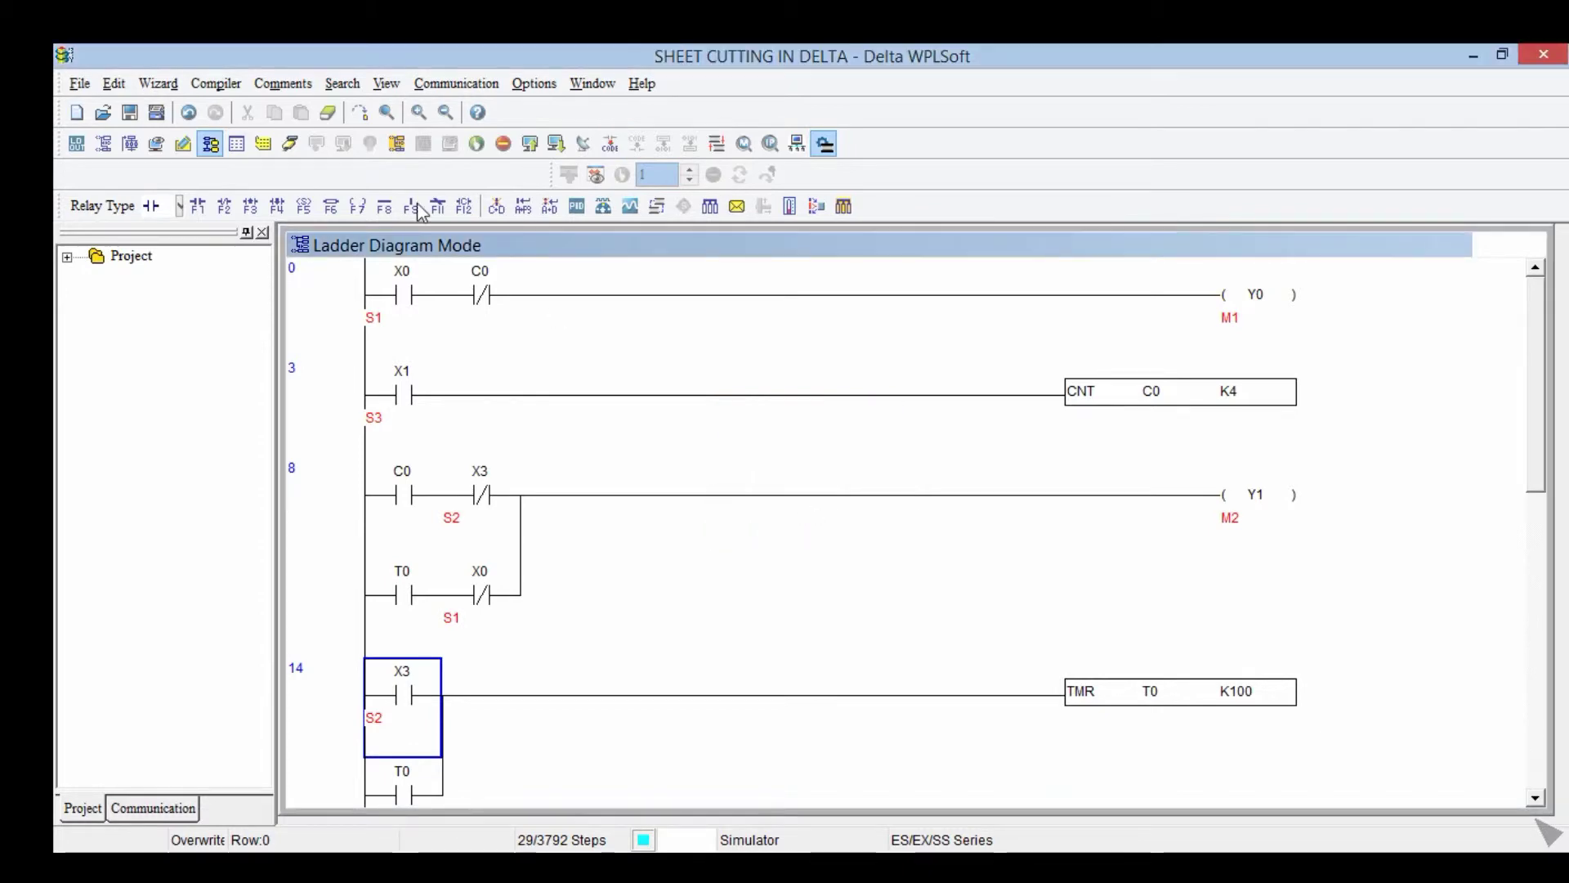
- Write the program to the simulated PLC and enter online Monitor mode
click(557, 143)
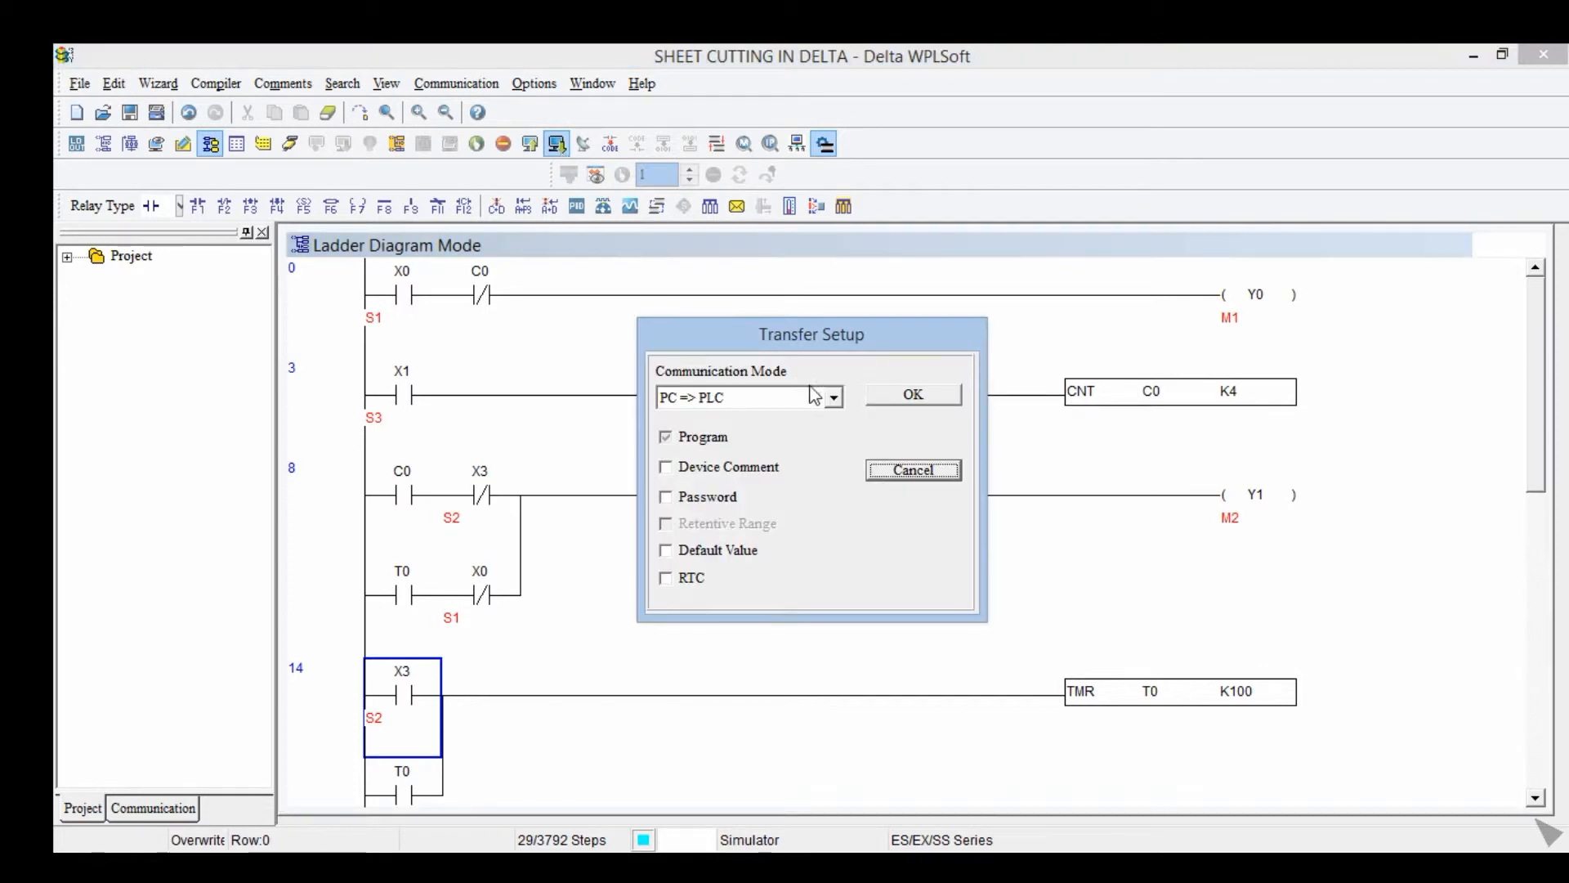
click(913, 400)
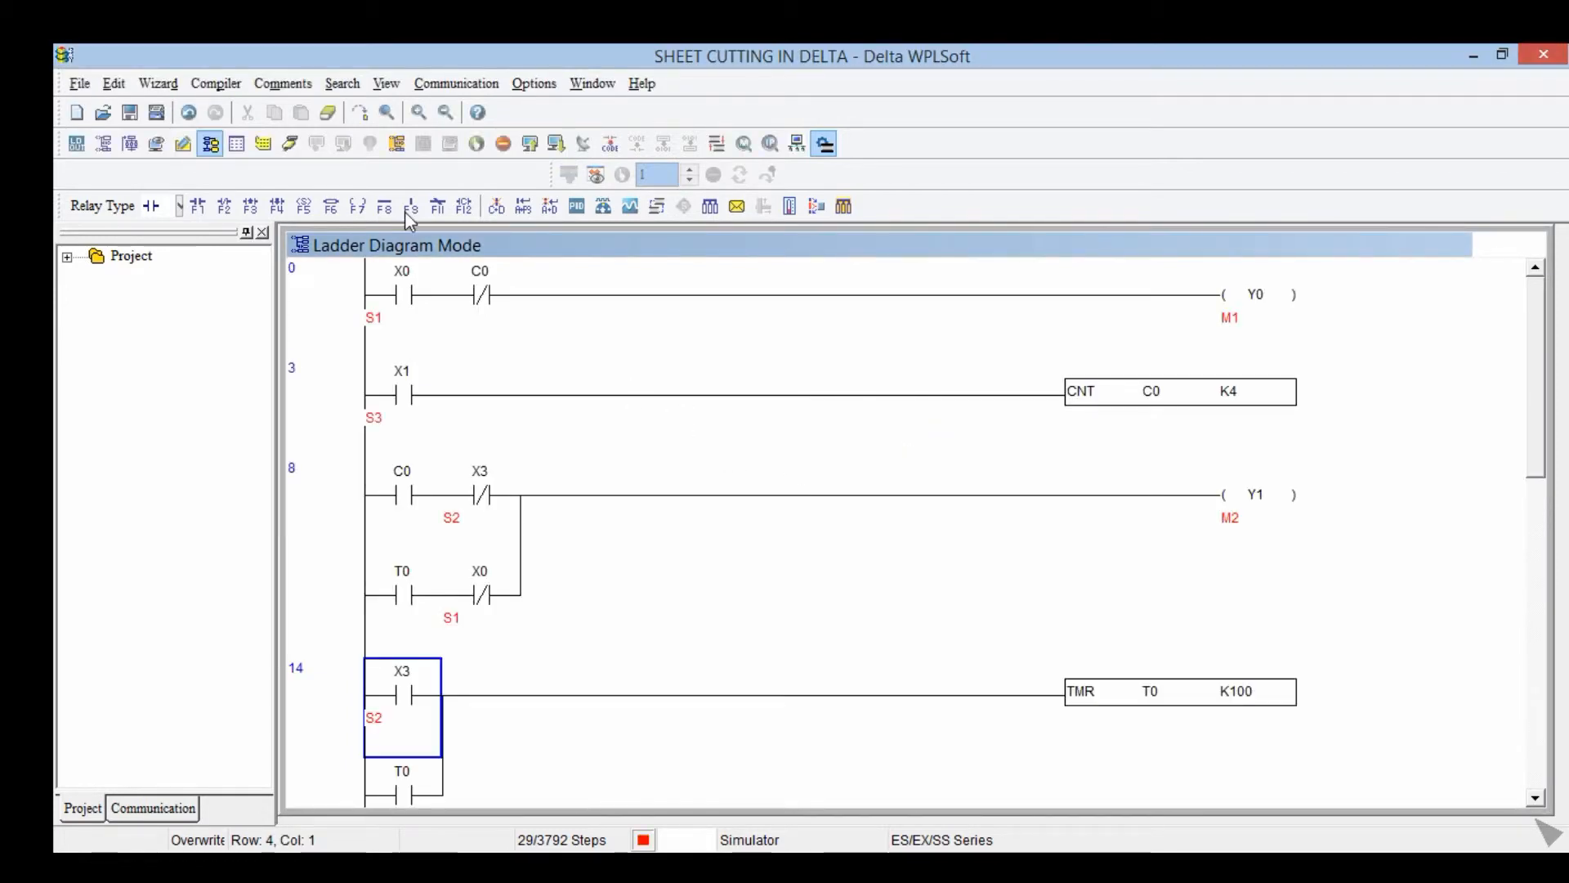
click(295, 153)
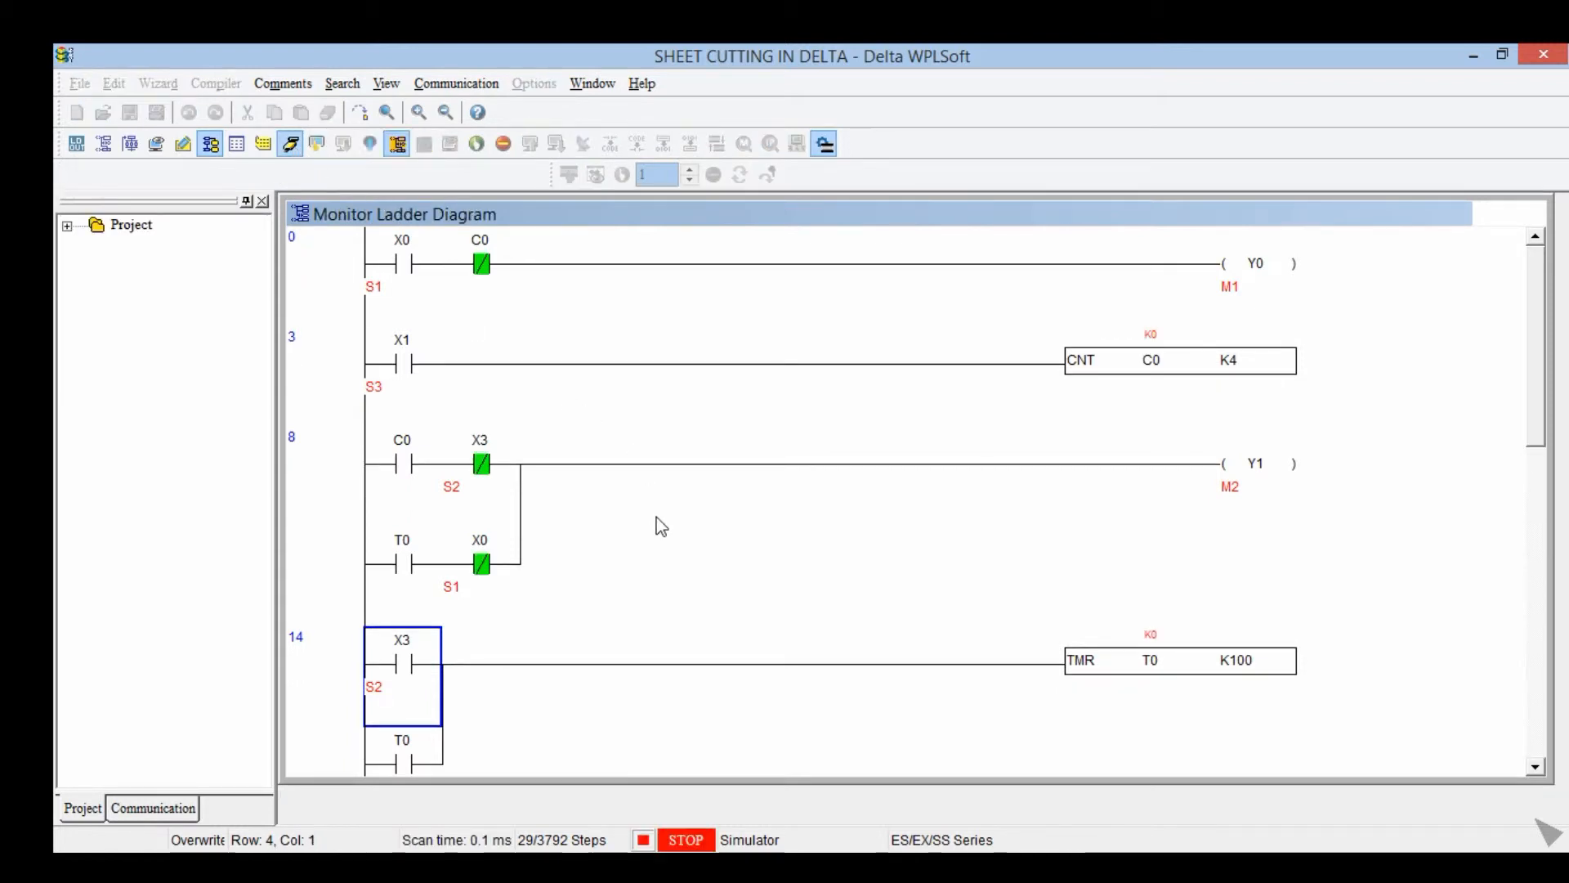
- Set the simulated PLC running and select the X0 contact in rung 0
click(477, 145)
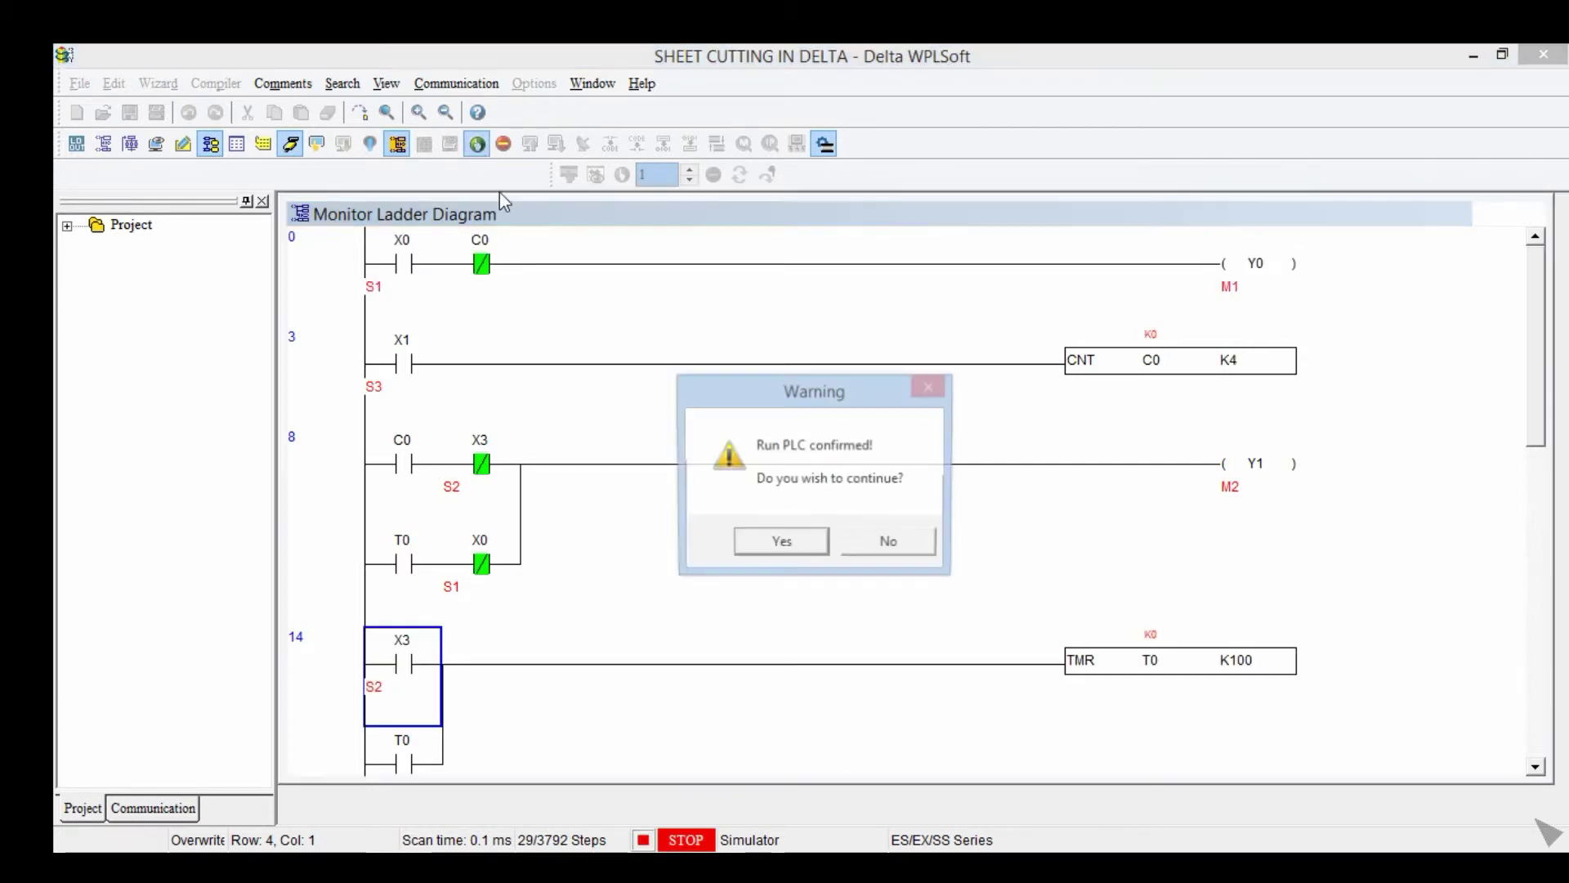
click(779, 547)
click(423, 267)
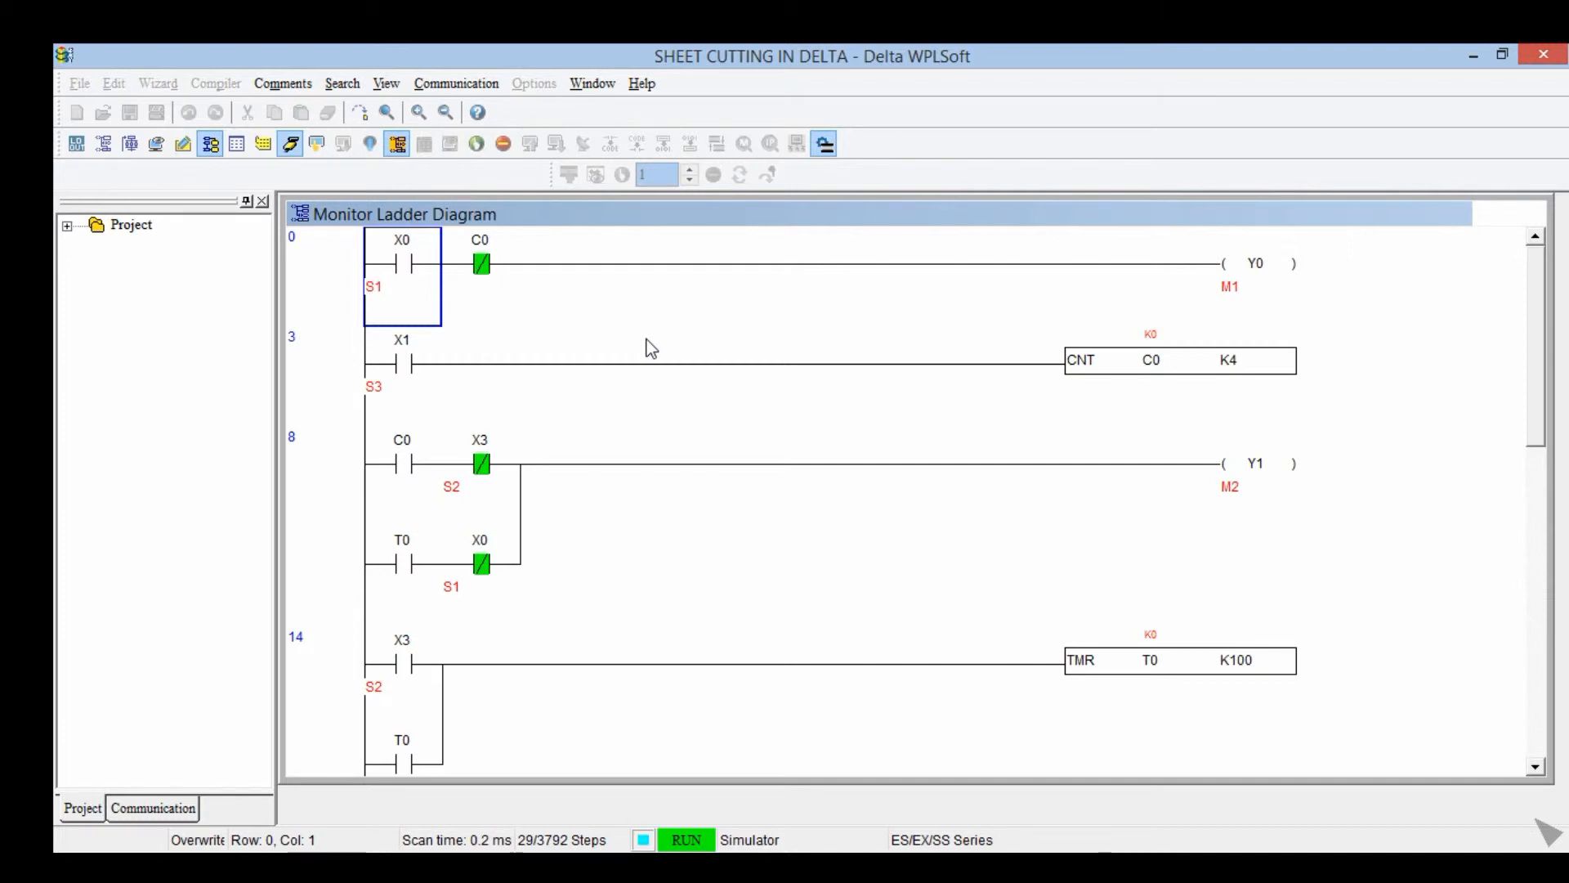
- Force X0 on to start Y0, then pulse X1 until counter C0 reaches K4 and Y1 turns on
key(ctrl+Return)
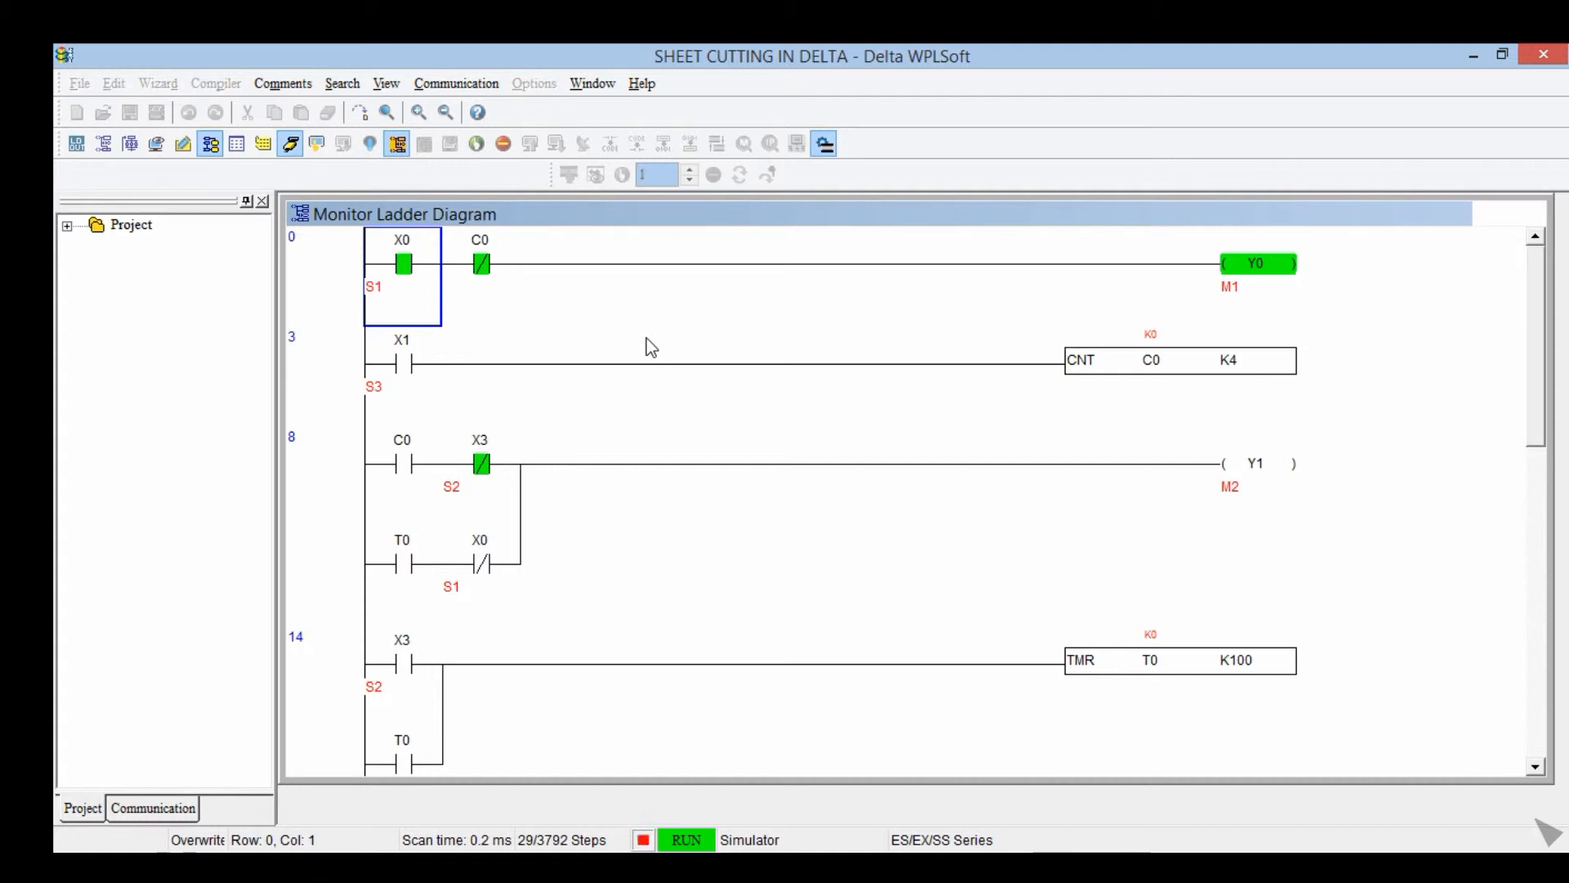
click(407, 388)
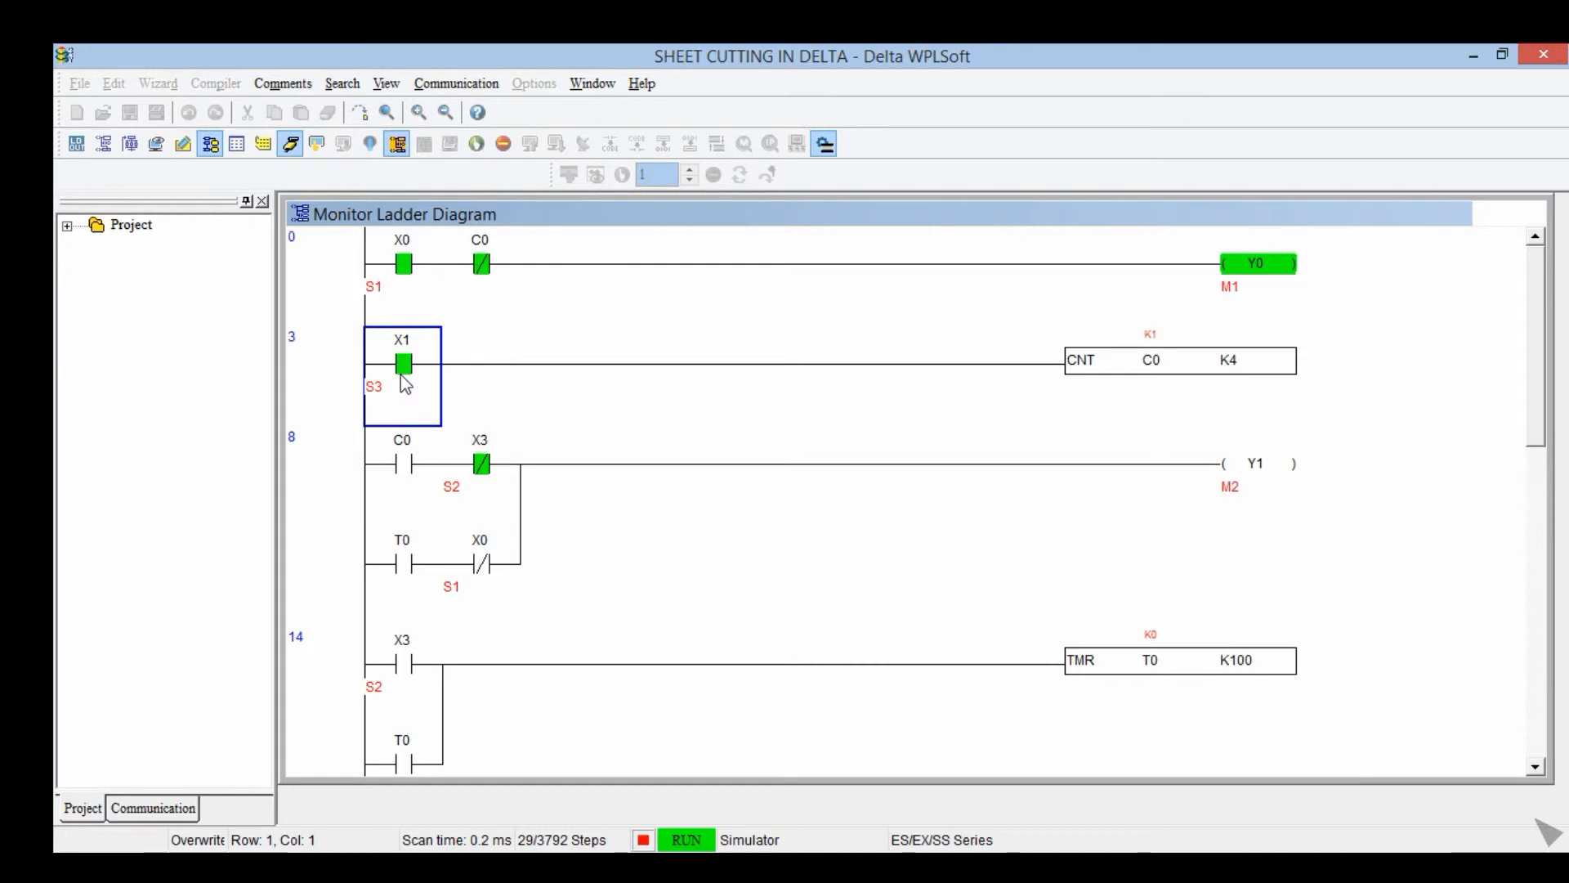
double_click(404, 375)
double_click(405, 374)
double_click(405, 374)
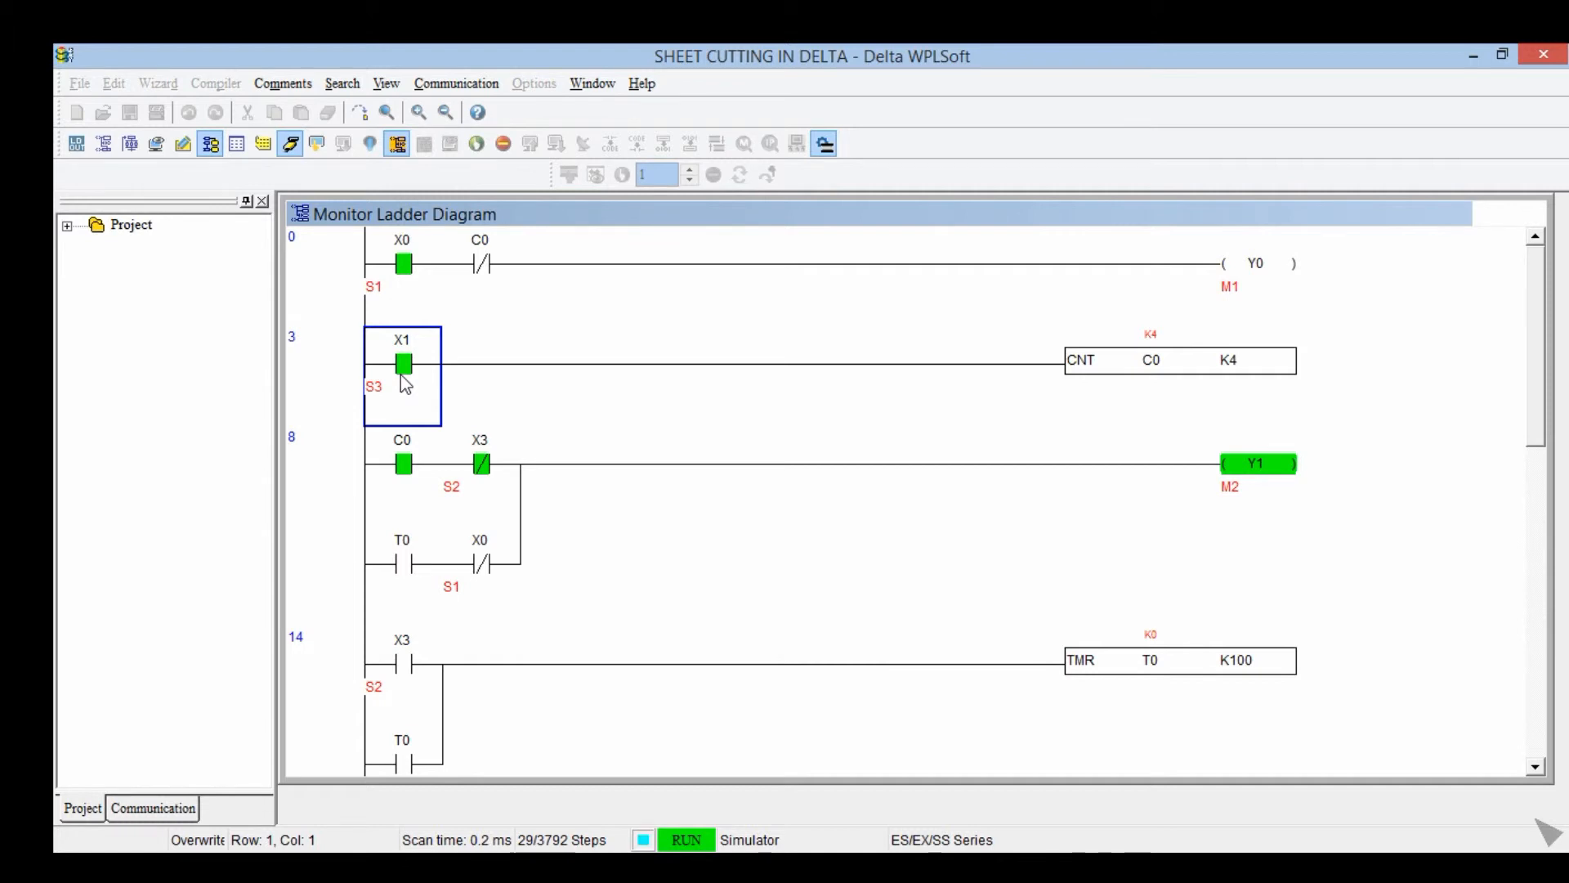
- Force X0 off and select the X3 contact in rung 14 to start timer T0
click(419, 272)
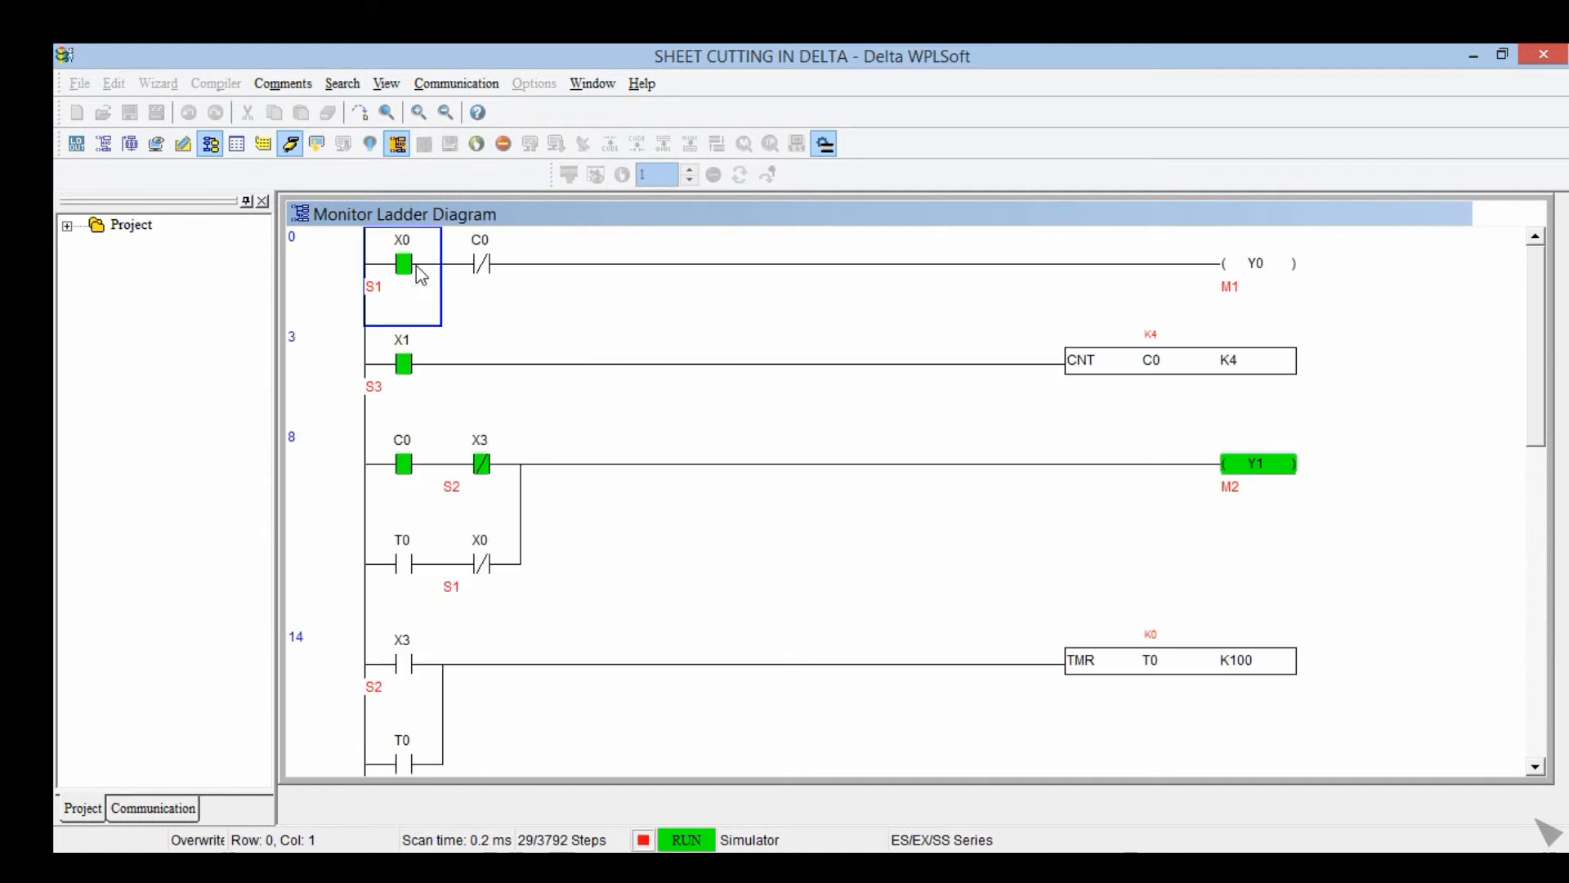
double_click(420, 272)
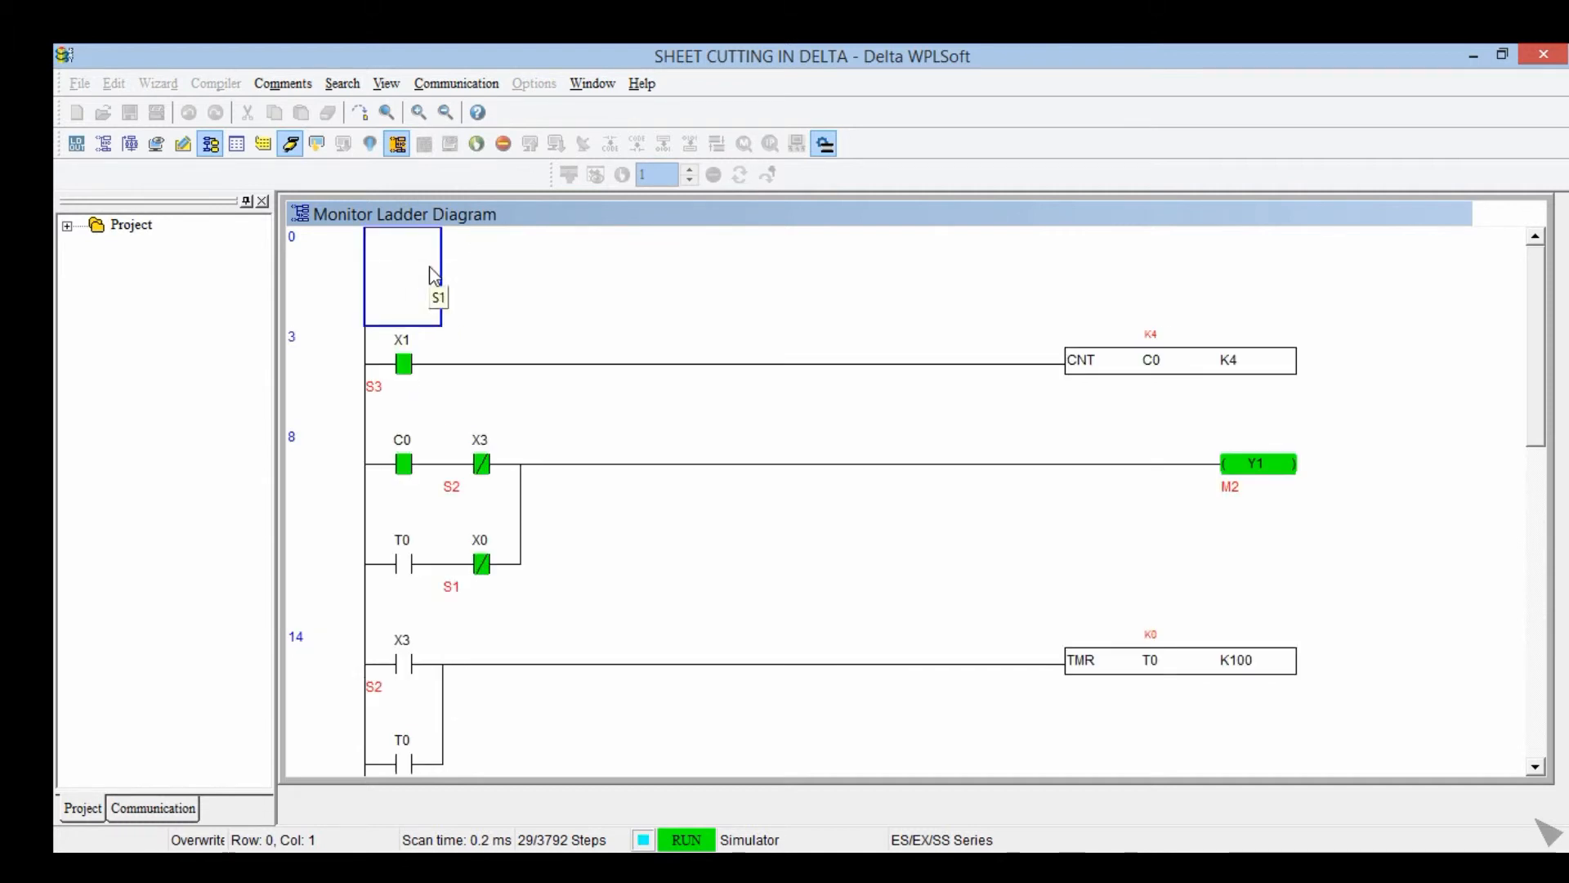
click(419, 662)
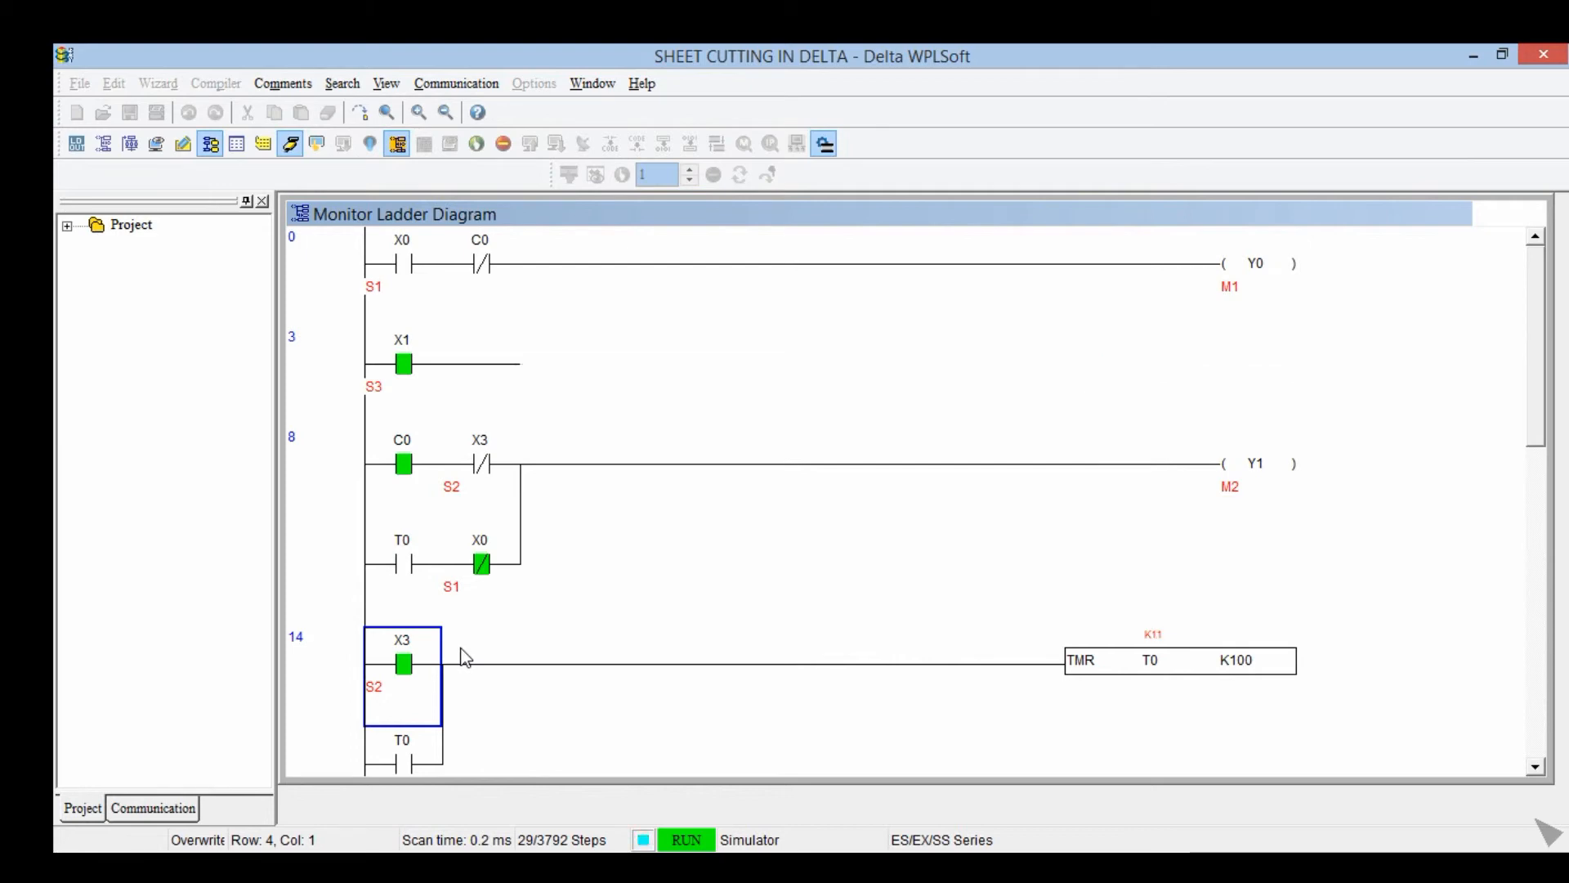
- Watch timer T0 count to K100, then force X3 off
key(Down)
key(Up)
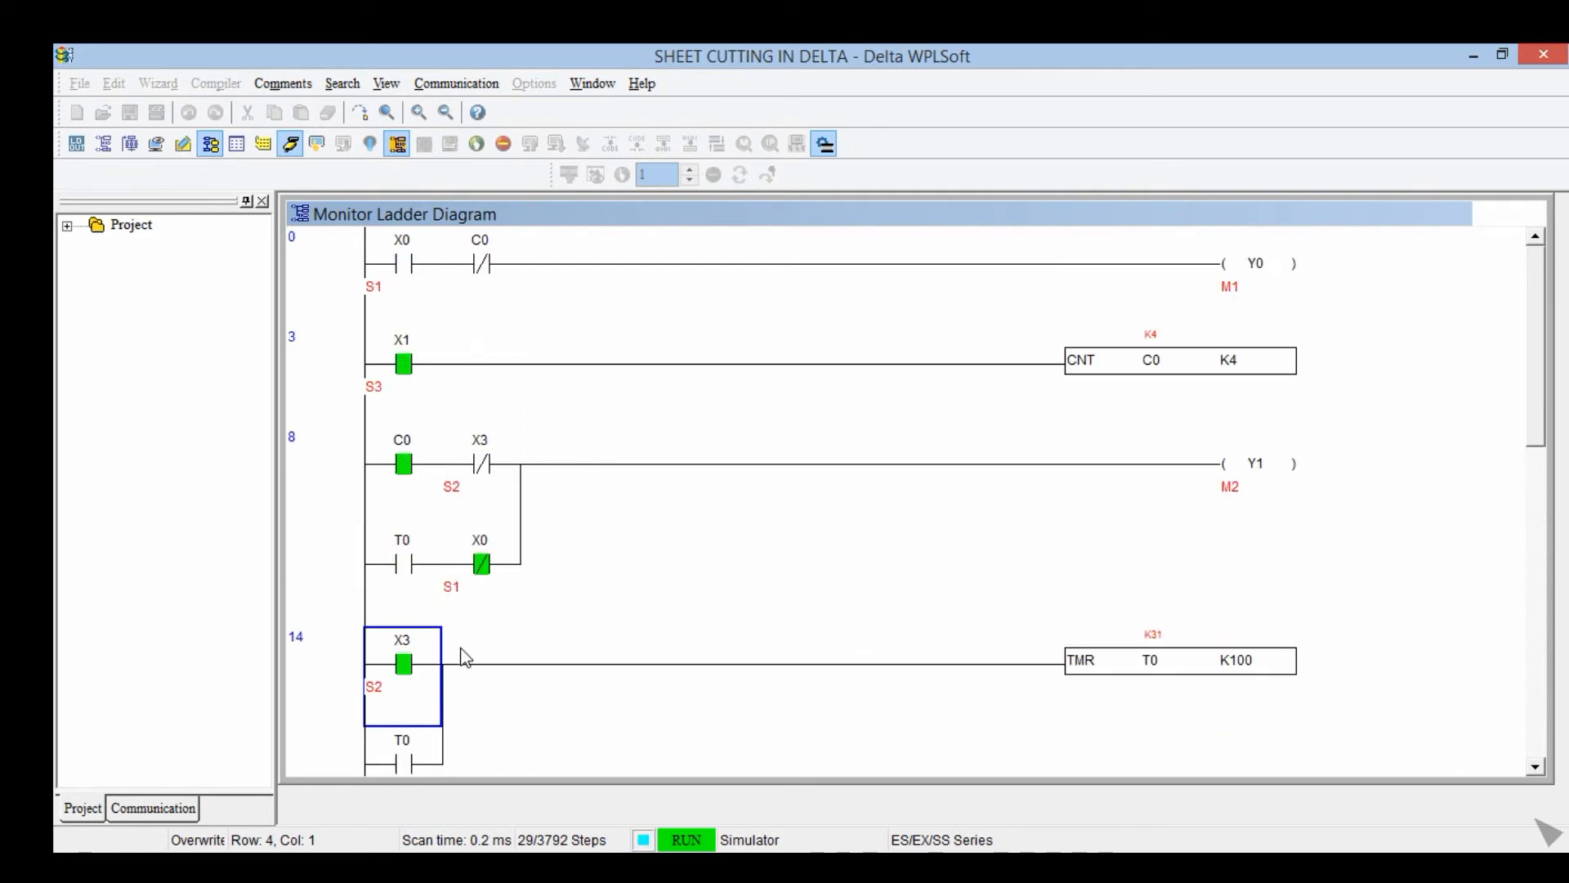
key(Down)
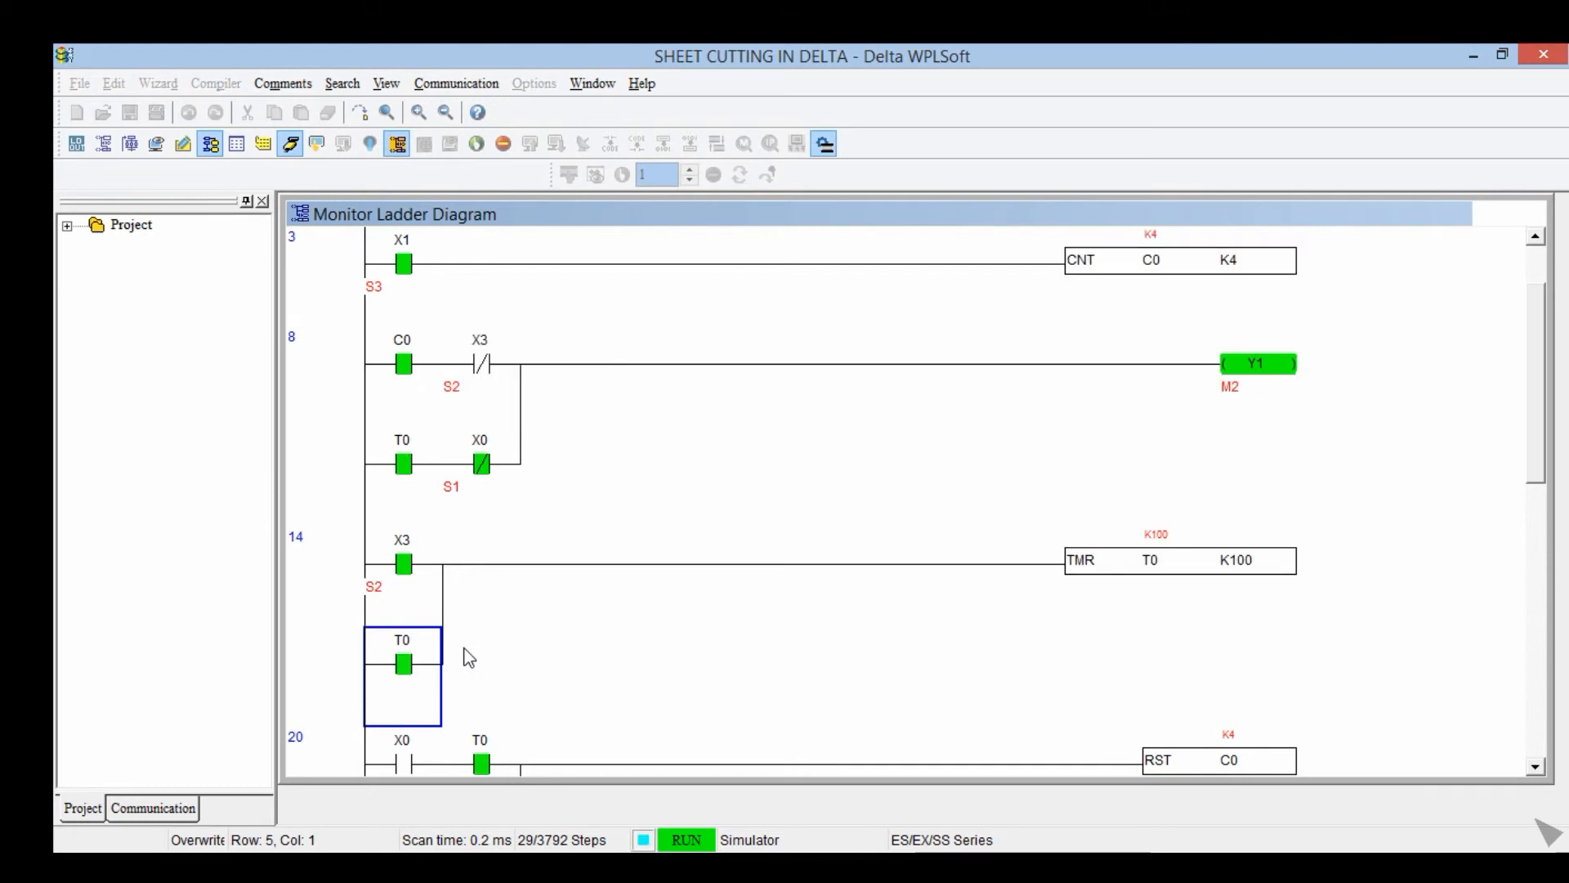
click(420, 582)
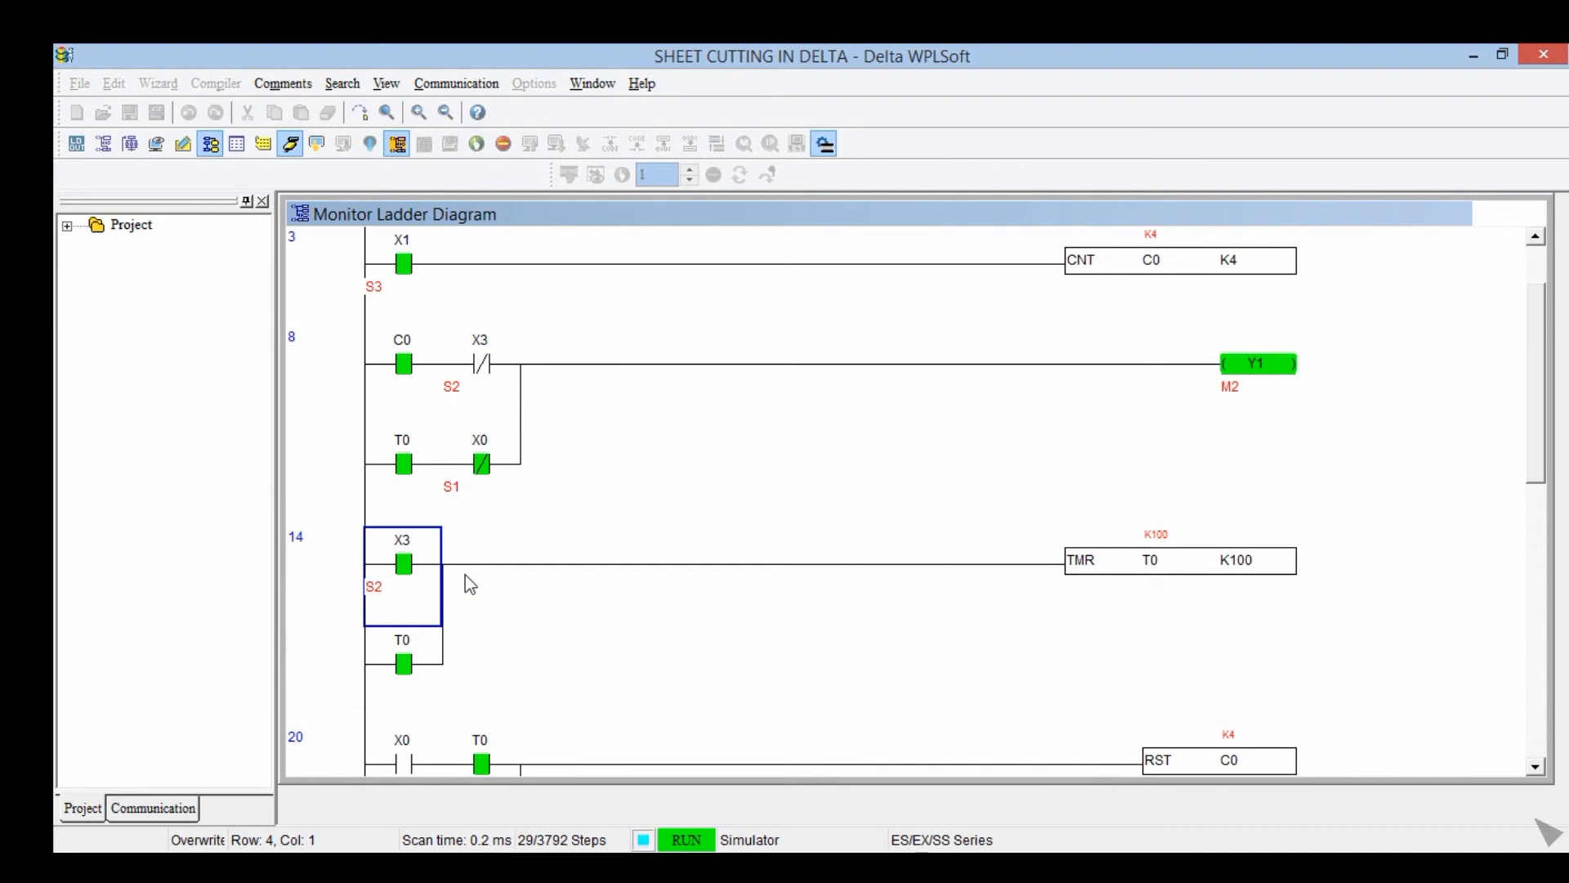
key(Return)
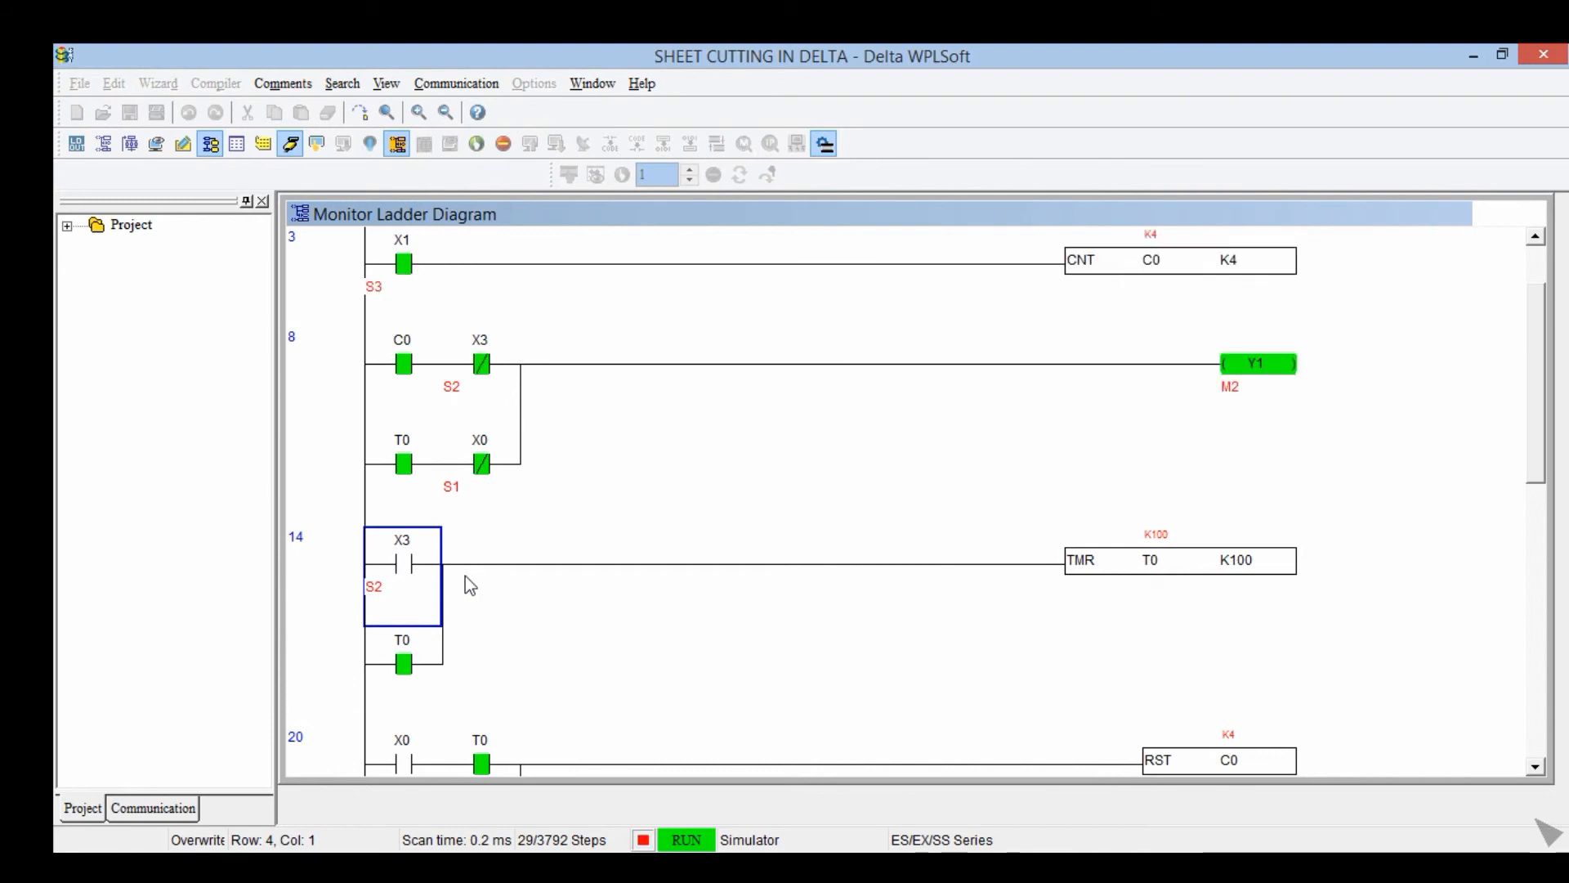
scroll(465, 574, down, 2)
scroll(464, 575, up, 3)
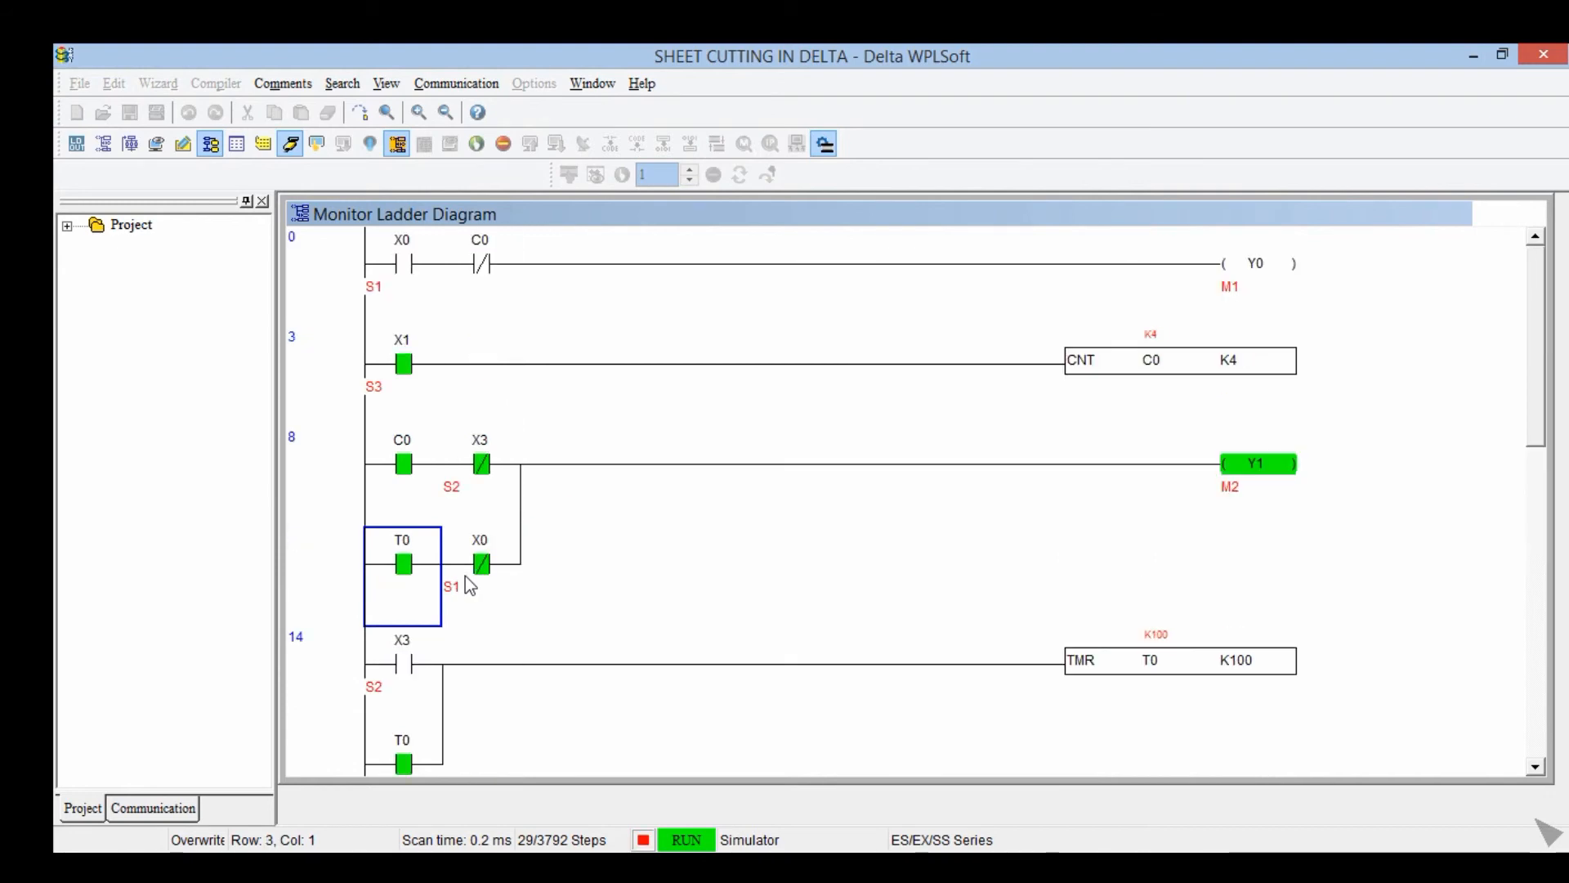
- Force X0 on to restart the cycle, leave Monitor mode, and switch to the sheet-cutting PDF
click(415, 270)
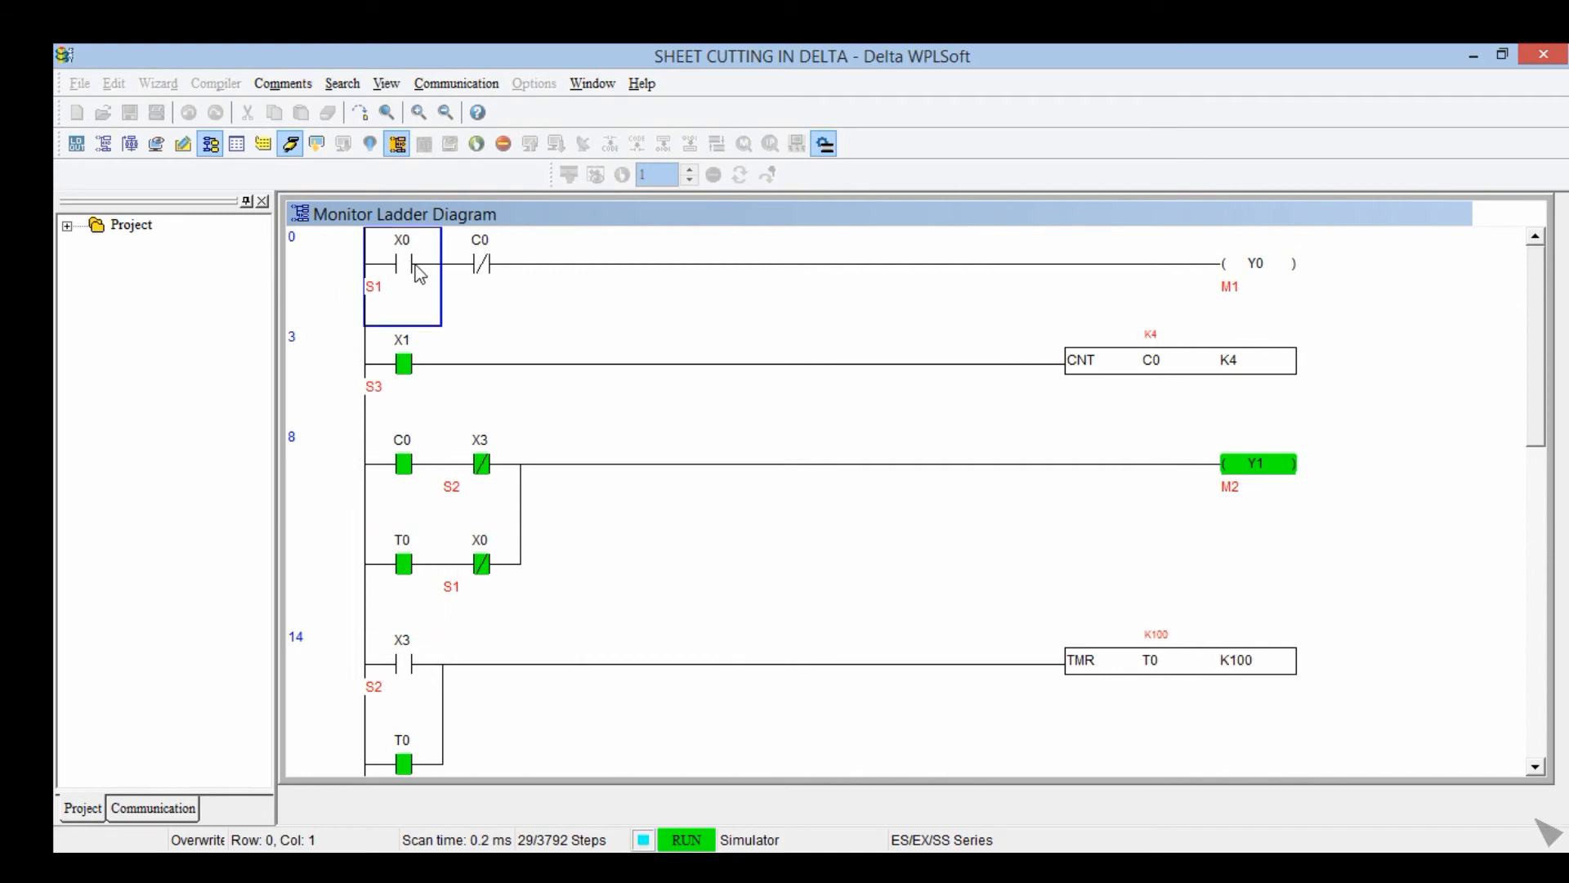
double_click(418, 270)
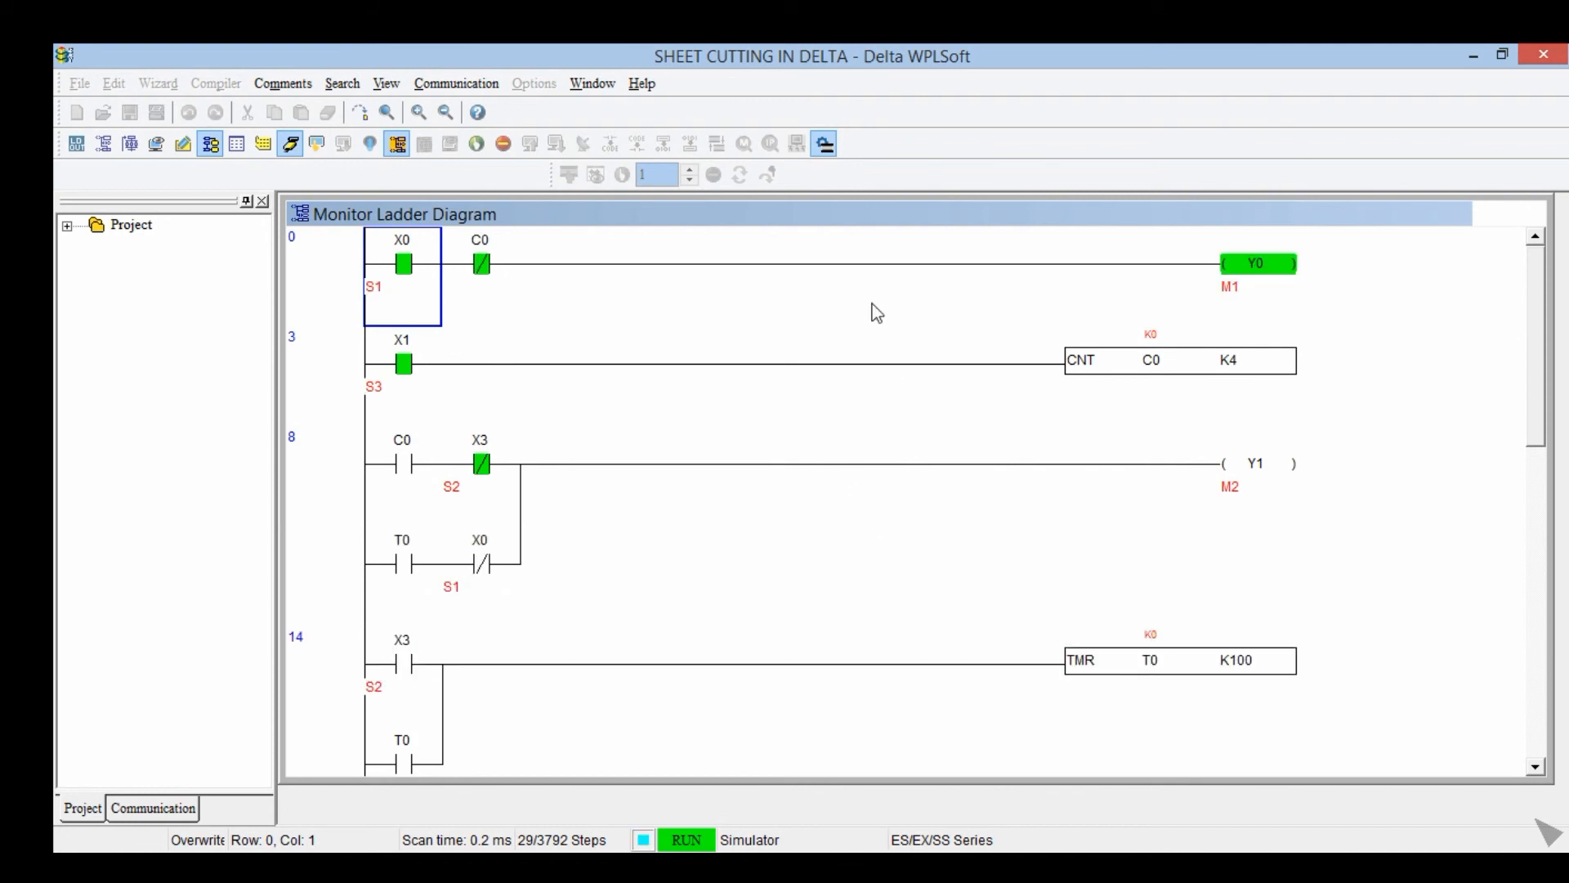
click(826, 144)
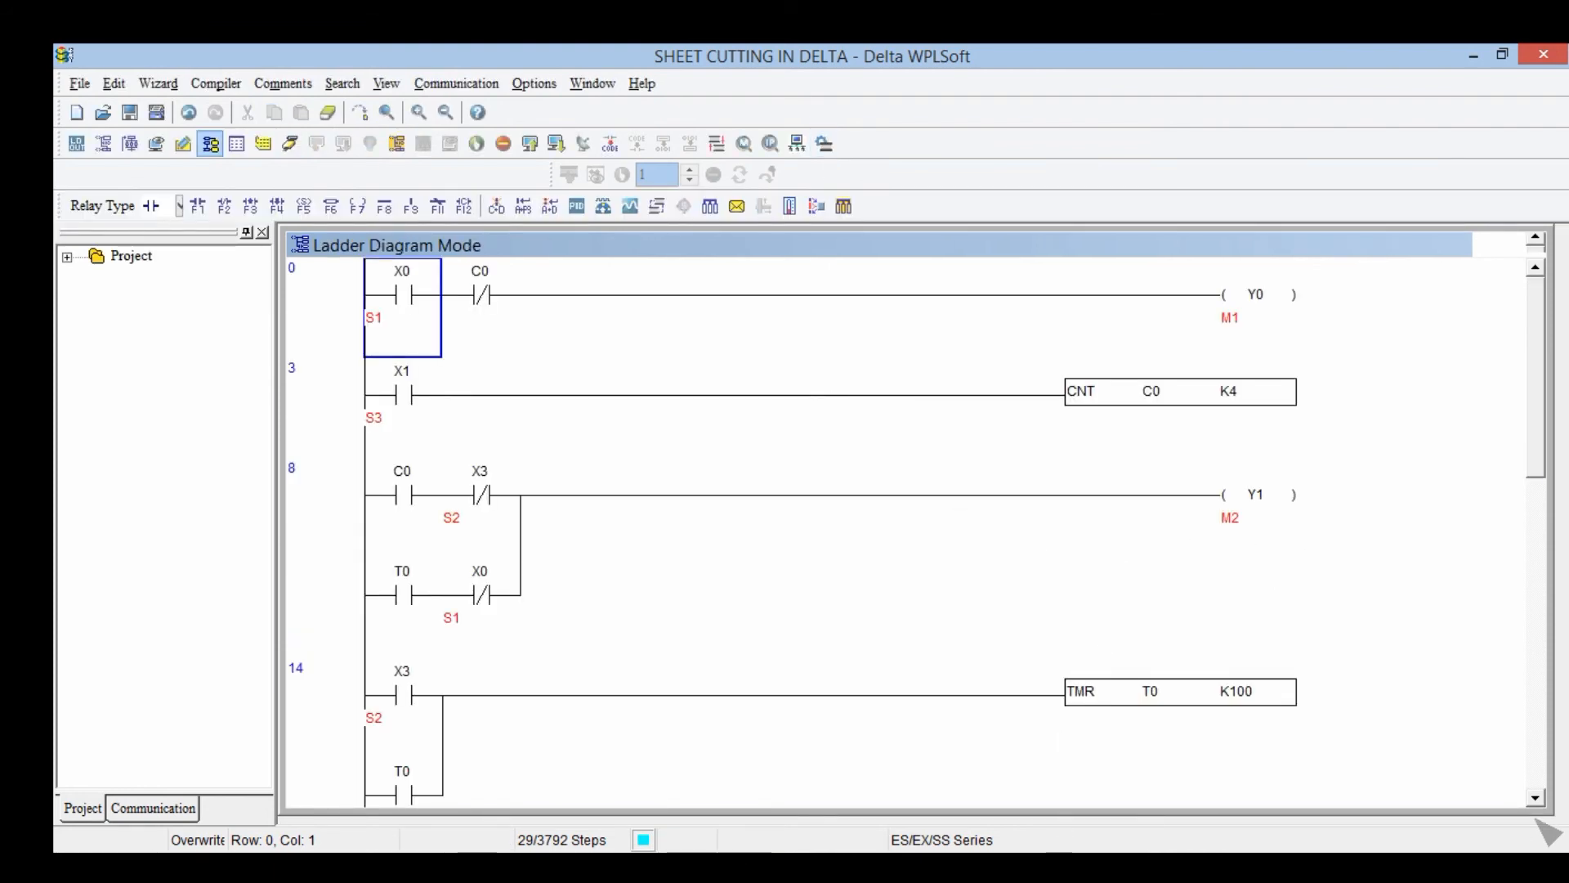
click(1057, 859)
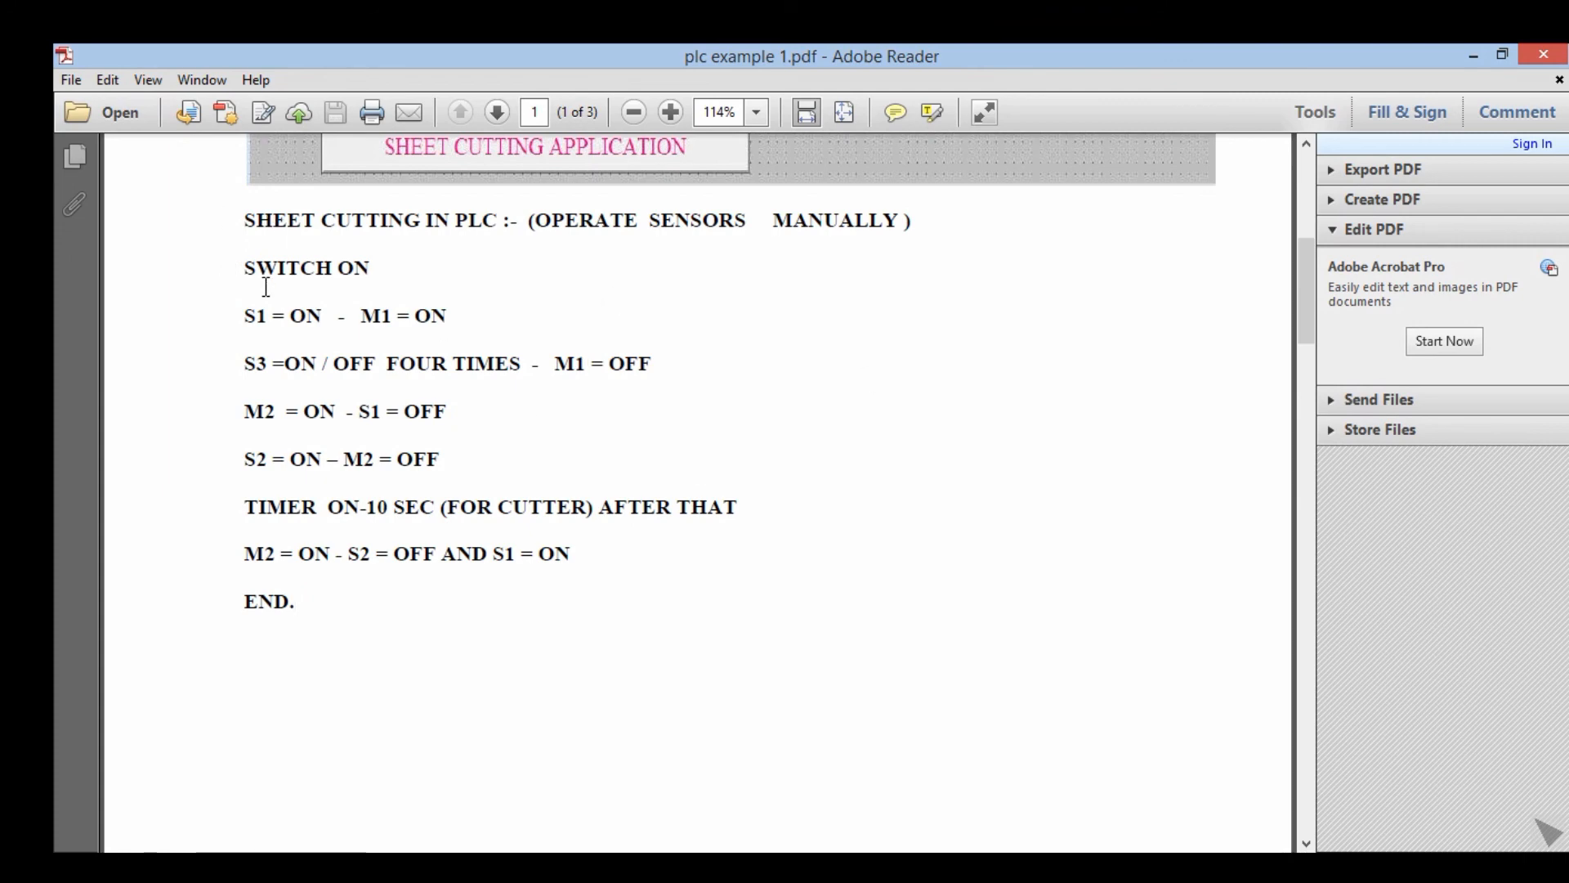
- Highlight the sequence steps from SWITCH ON to END in Adobe Reader and release them
drag(233, 268, 471, 626)
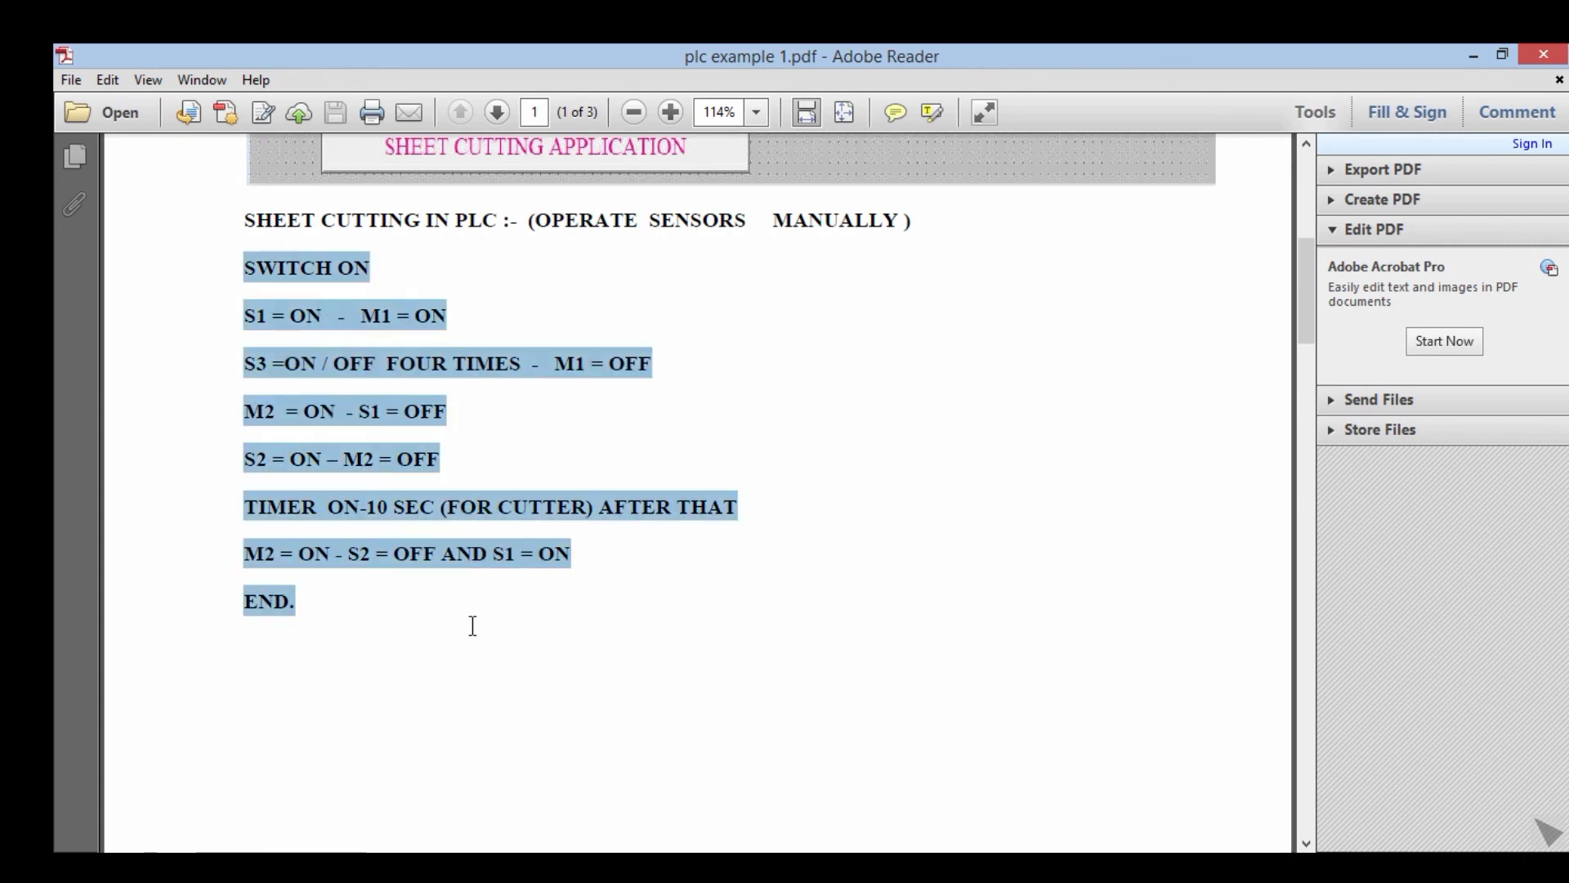
click(586, 622)
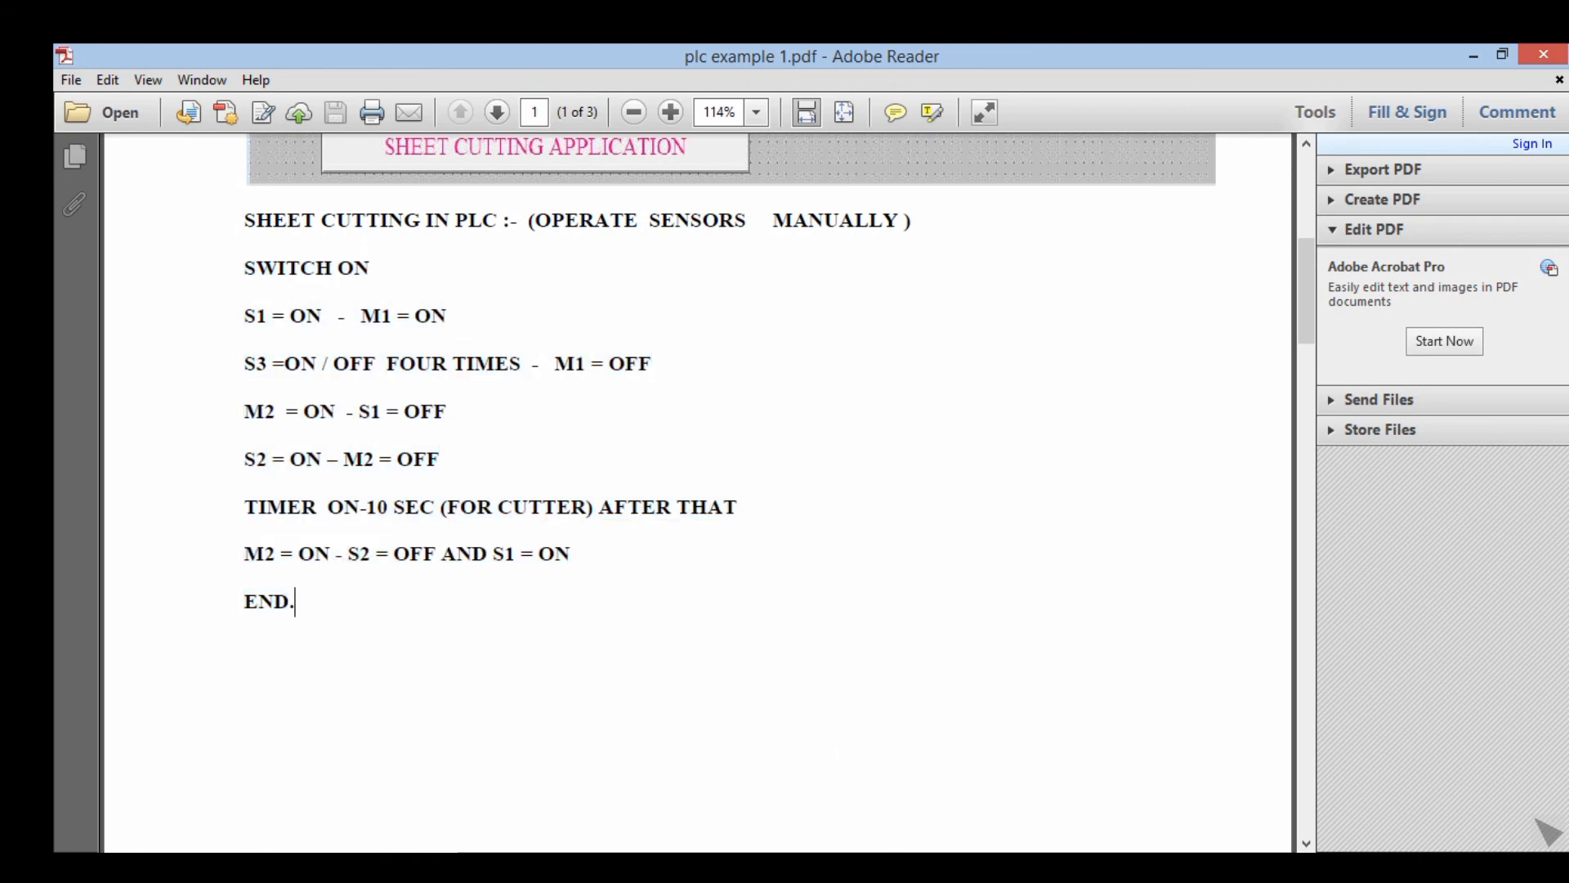
key(alt+Tab)
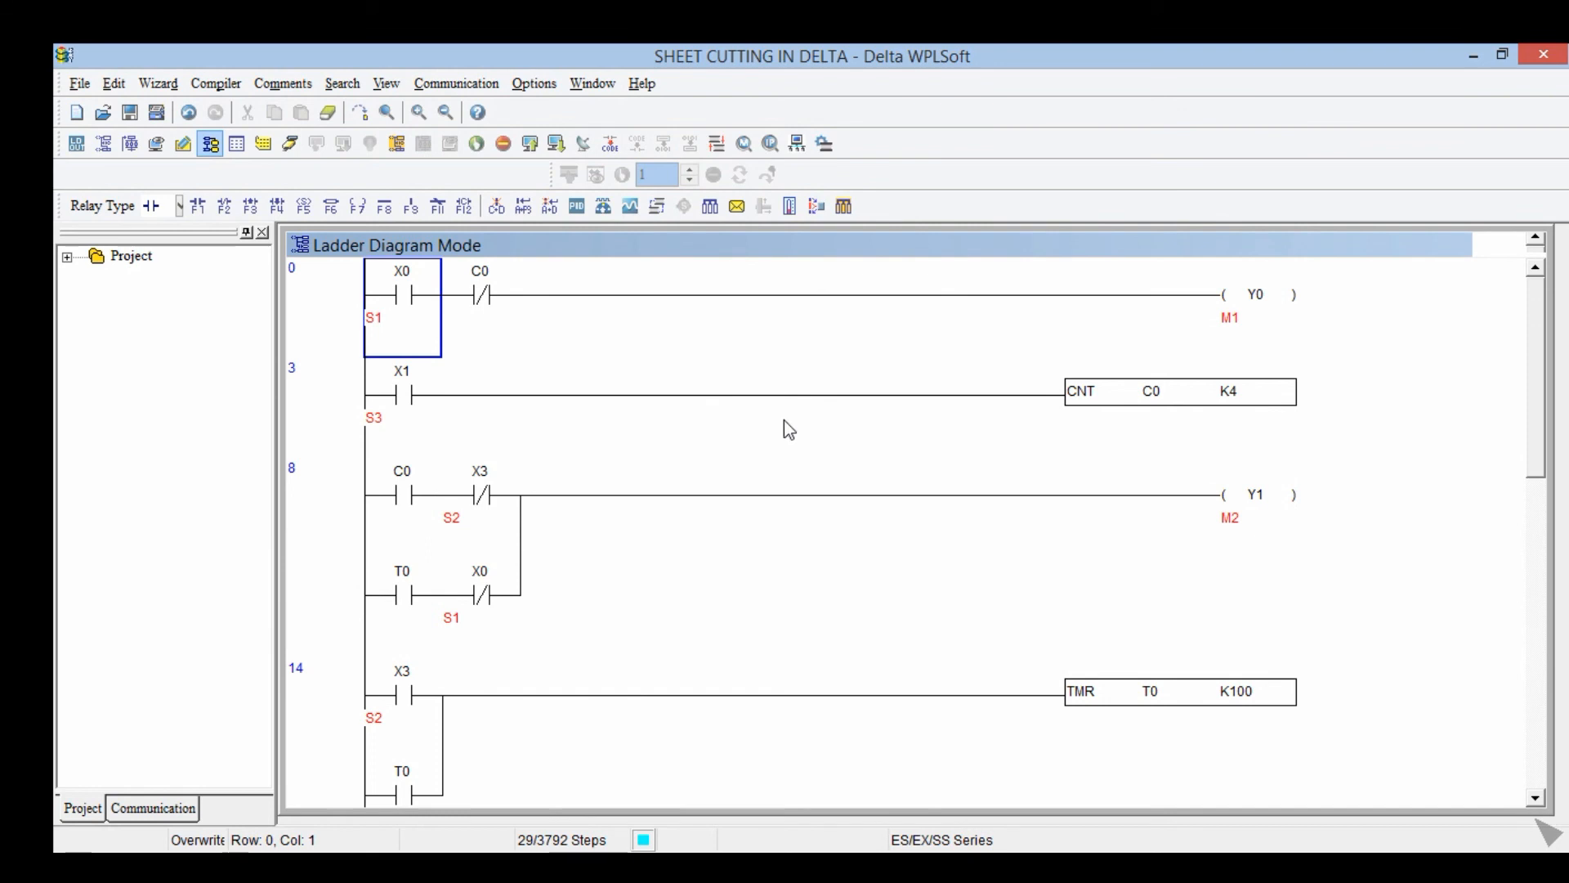